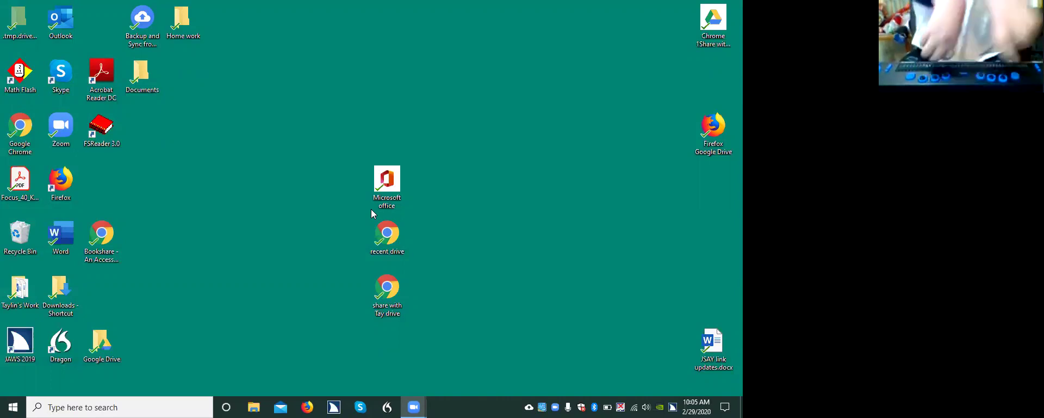
# Open the shared Google Drive folder in Chrome from its desktop shortcut
pyautogui.press('super+d')
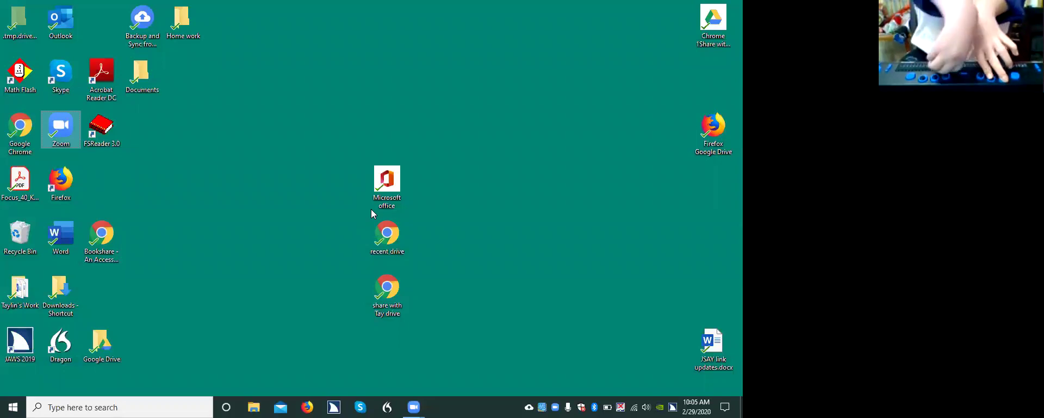
pyautogui.press('s')
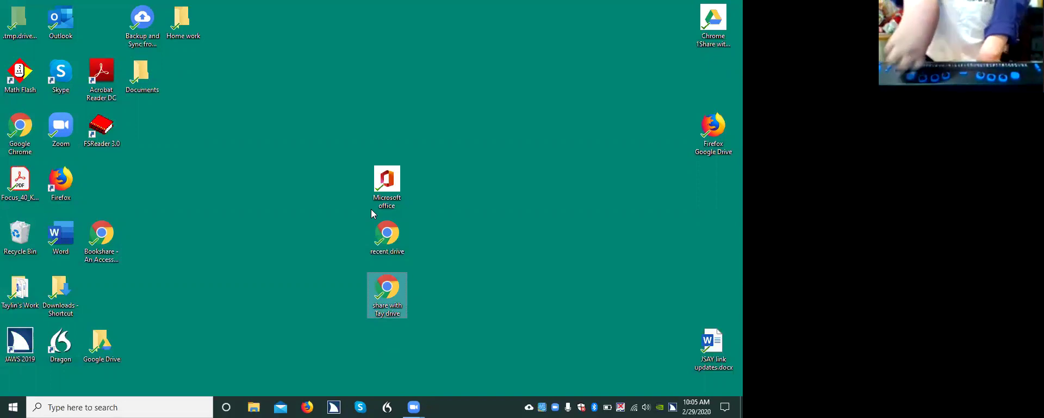
pyautogui.press('Return')
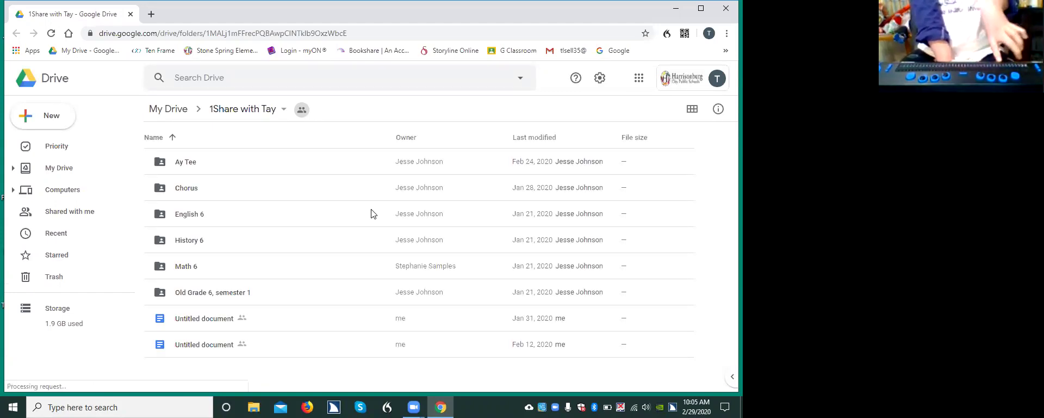
# Open the History 6 folder inside the shared folder
pyautogui.press('Down')
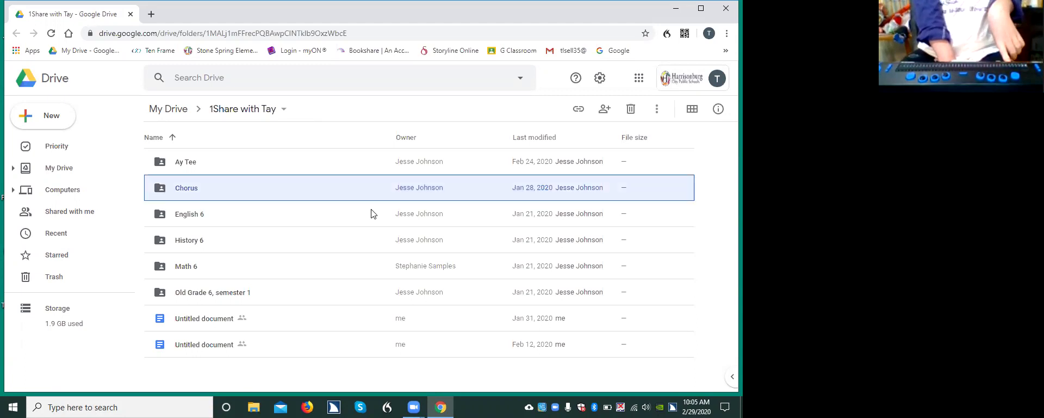
pyautogui.press('Down')
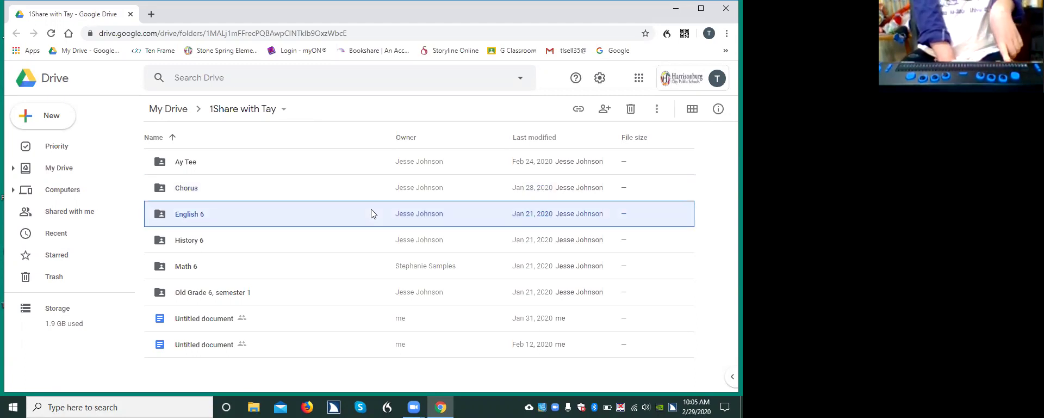
pyautogui.press('Down')
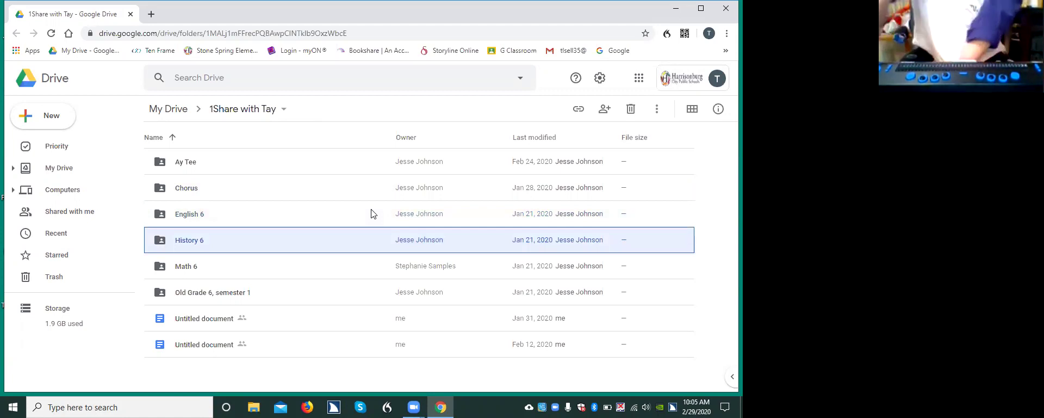
pyautogui.press('Return')
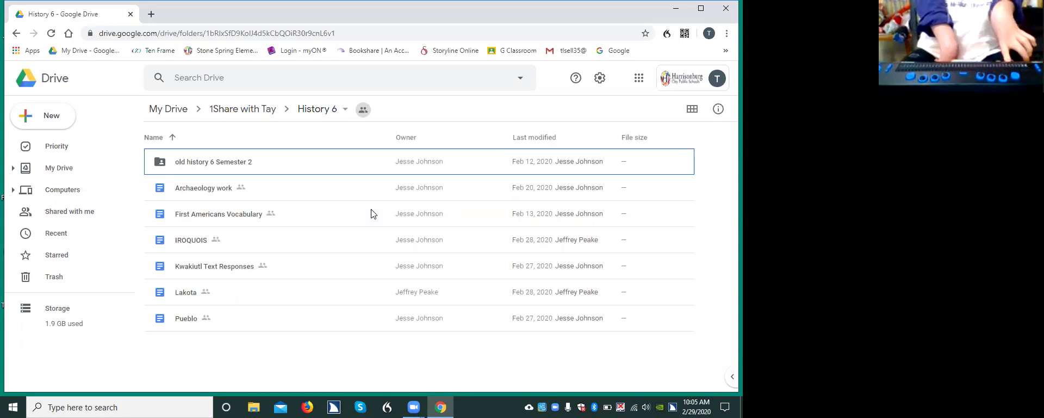
# Bring up the sharing settings for the IROQUOIS document in the History 6 folder
pyautogui.press('Down')
pyautogui.press('Down')
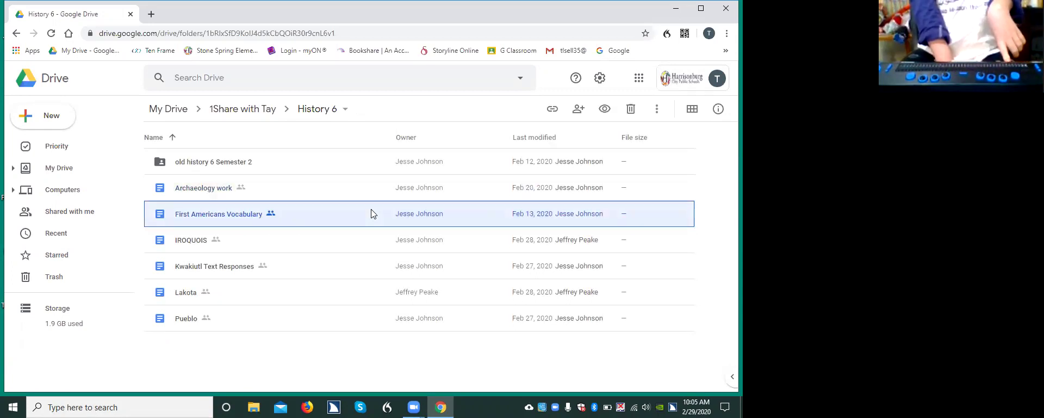
pyautogui.press('Down')
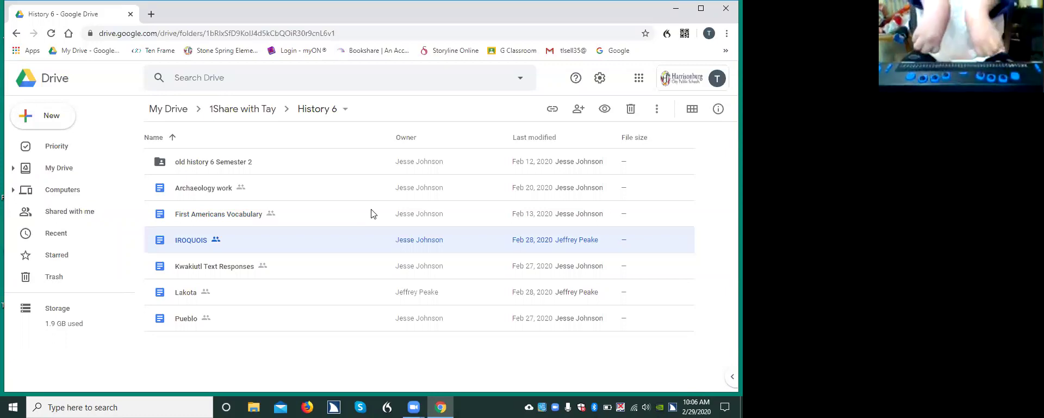
pyautogui.hotkey('shift', 'F10')
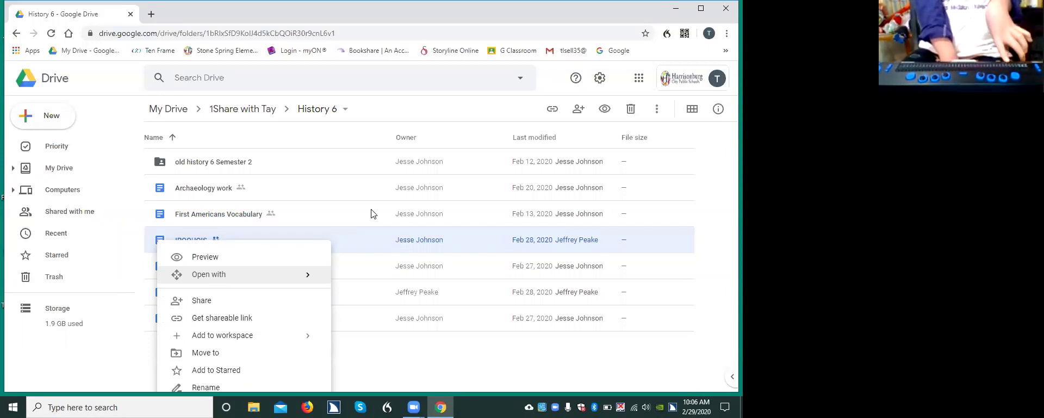
pyautogui.press('Down')
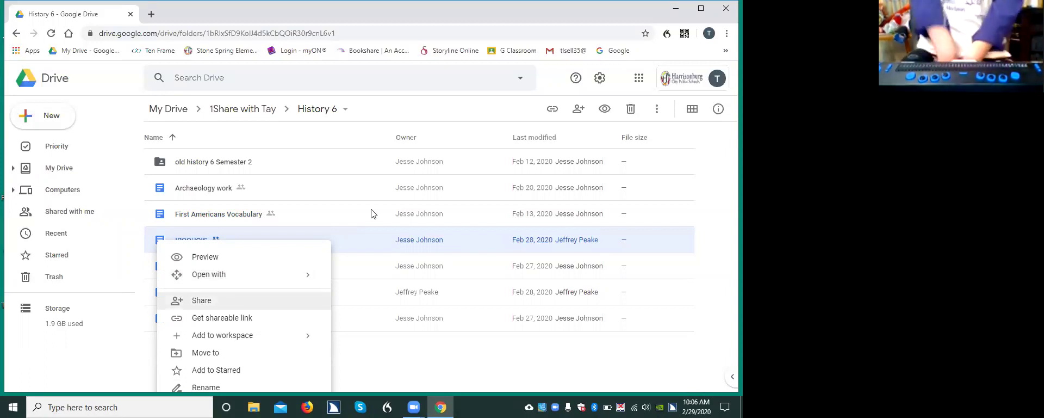
pyautogui.press('Return')
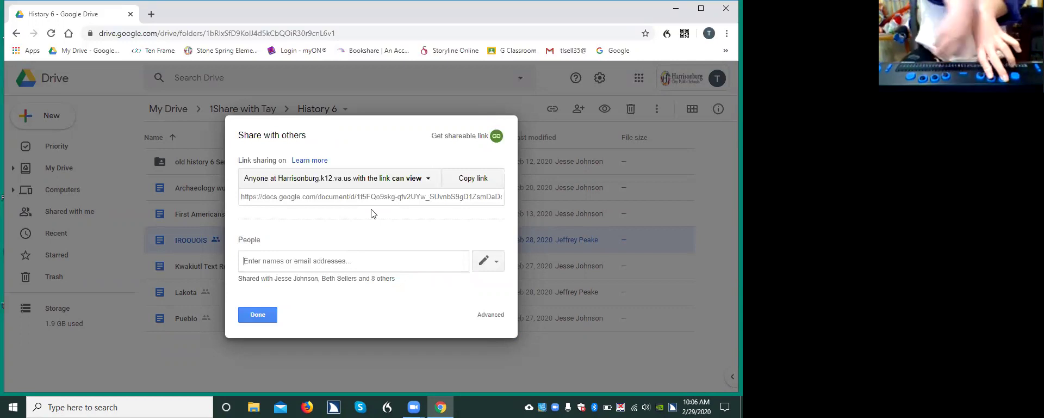
# Search for contacts with "s" and add the second suggested contact as a recipient of the IROQUOIS document
pyautogui.write('s')
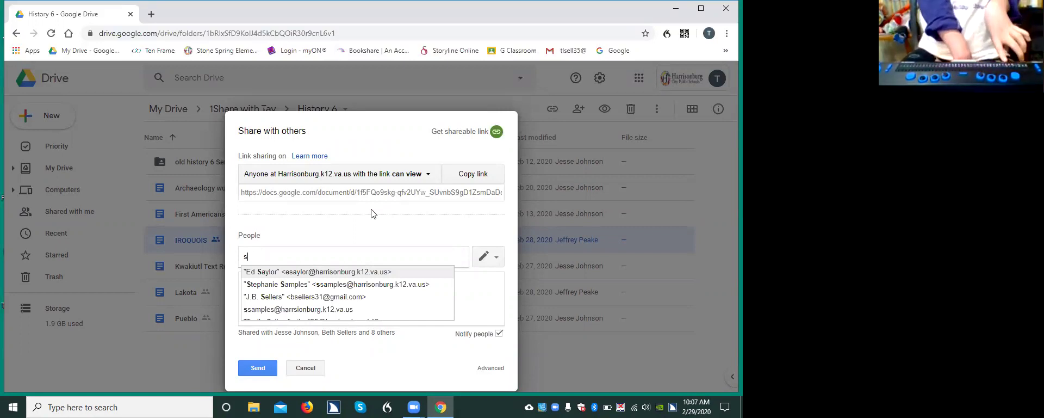
pyautogui.press('Down')
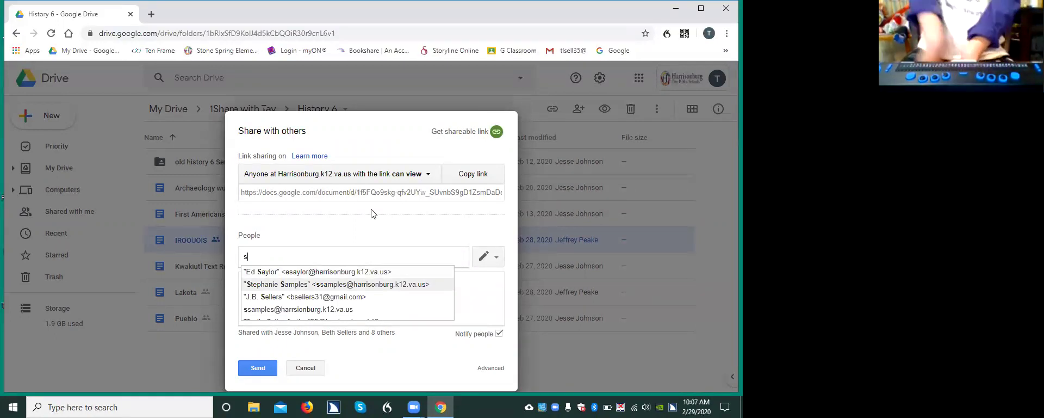
pyautogui.press('Return')
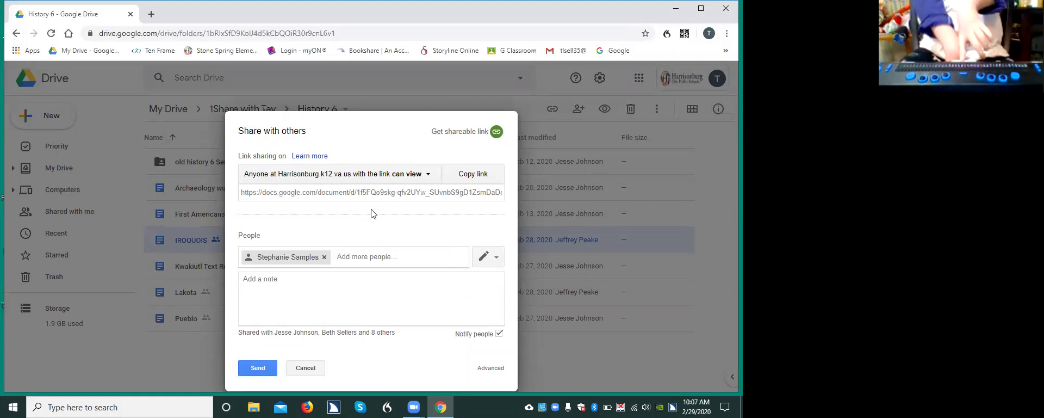
# Write the note "See attached" for the sharing invitation
pyautogui.press('Tab')
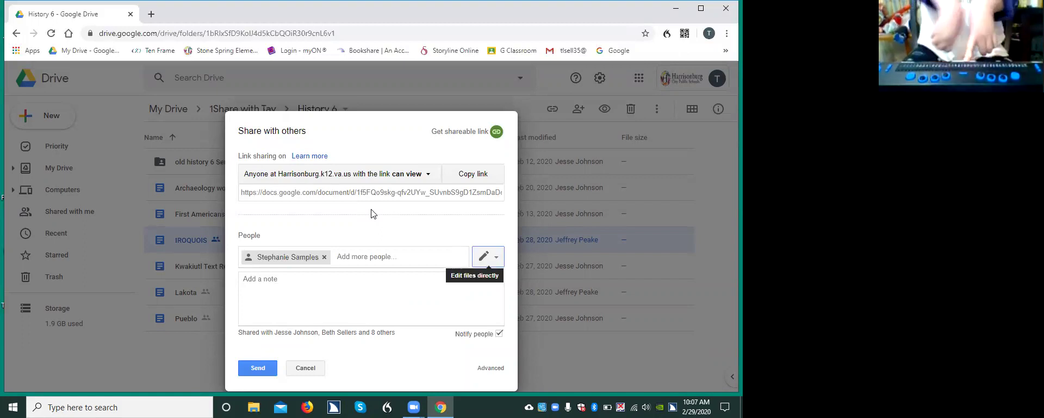
pyautogui.press('Tab')
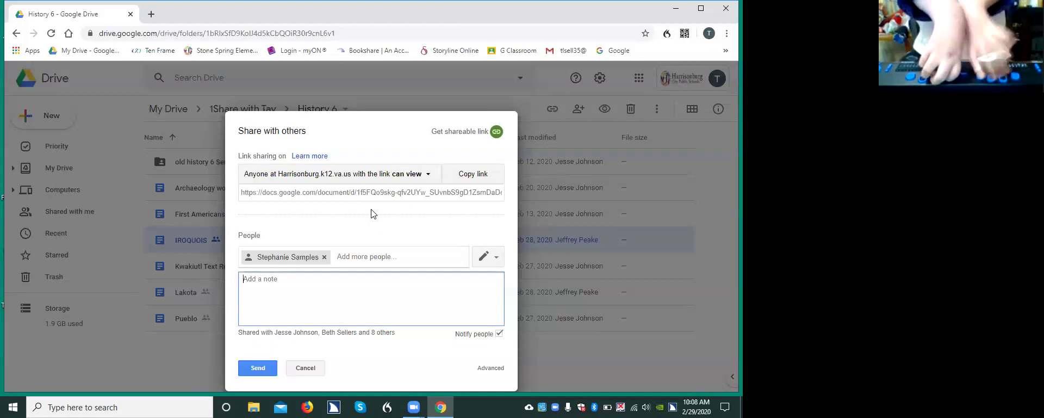
pyautogui.write('SAdd')
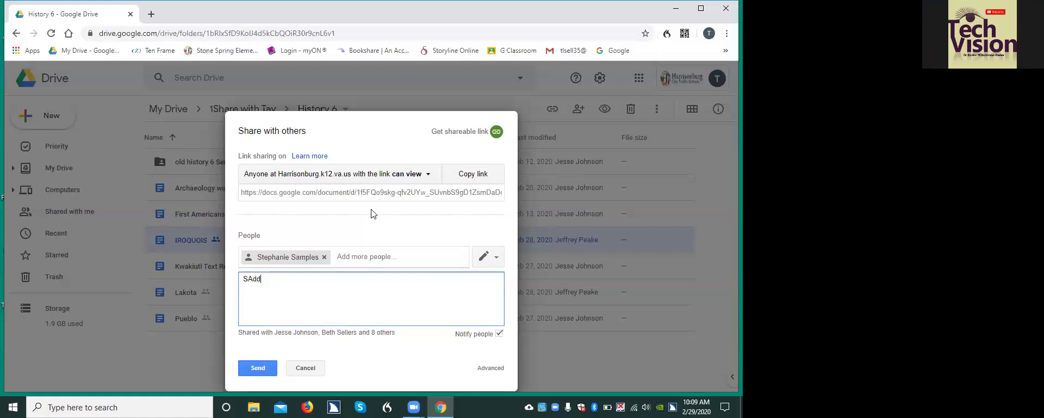
pyautogui.press('BackSpace')
pyautogui.press('BackSpace')
pyautogui.press('BackSpace')
pyautogui.write('ee')
pyautogui.write('attached')
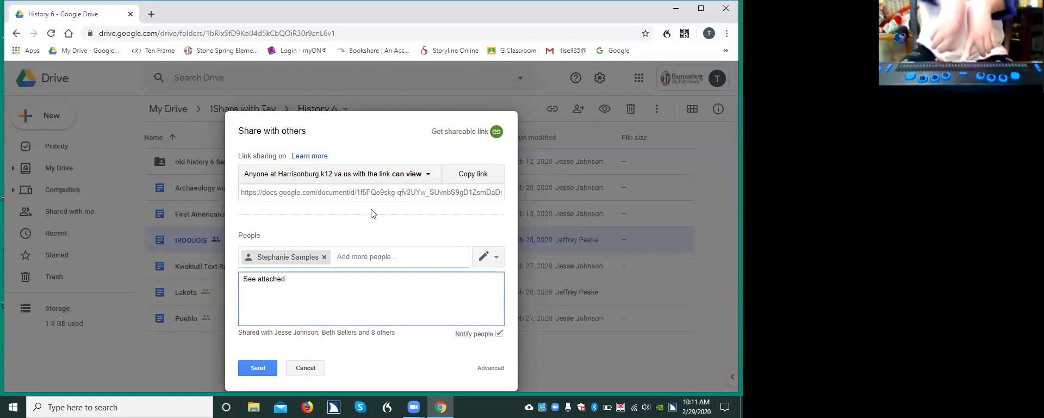
# Send the sharing invitation for the IROQUOIS document, leaving the people notification on
pyautogui.press('Tab')
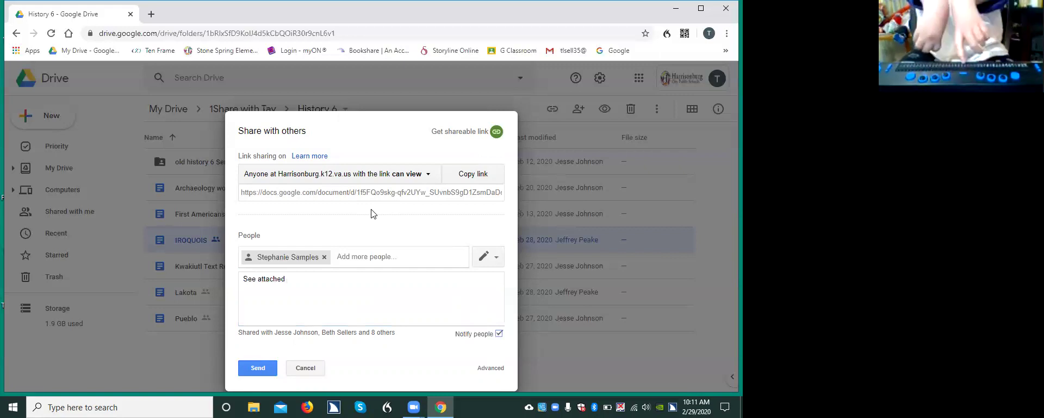
pyautogui.press('Tab')
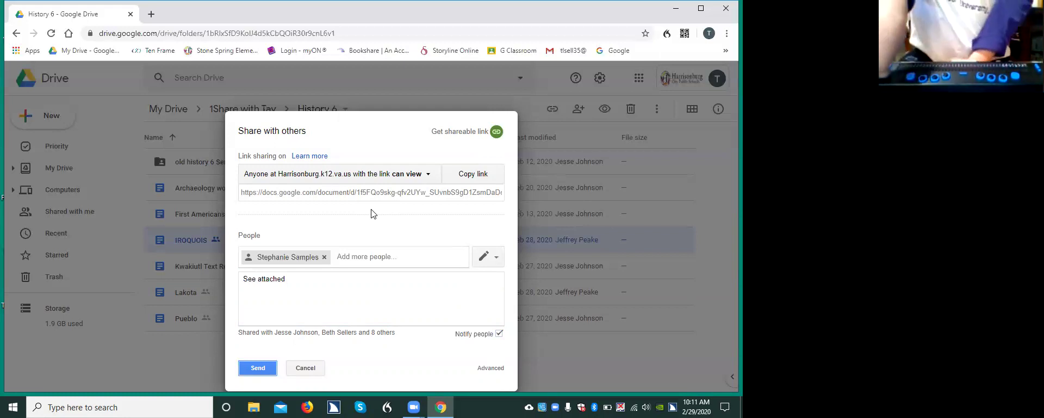
pyautogui.press('Return')
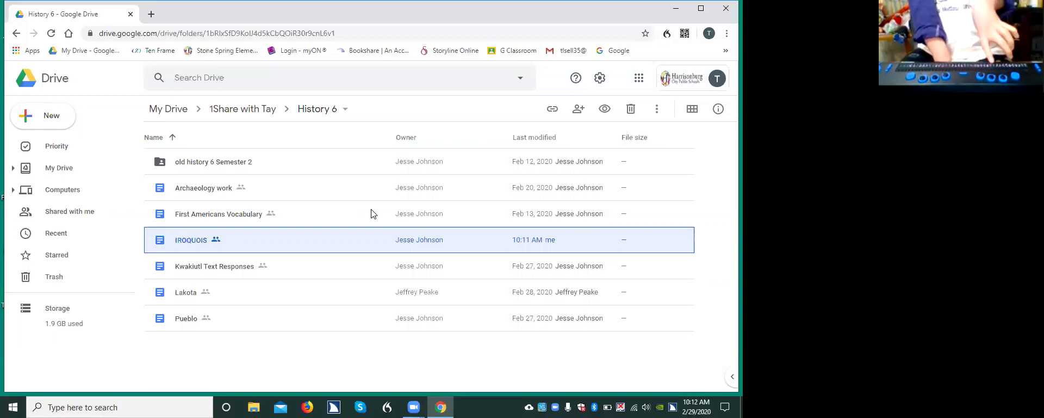
# Go through the History 6 file list from the old history 6 Semester 2 folder to the Pueblo document
pyautogui.press('Up')
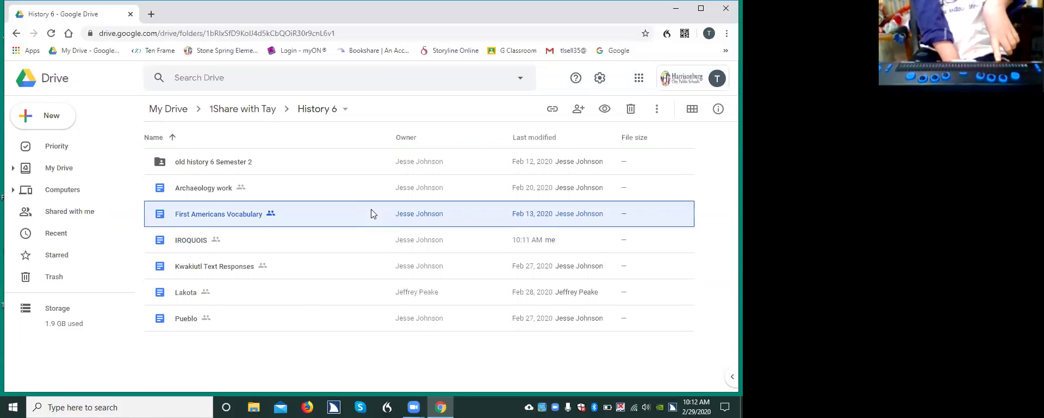
pyautogui.press('Up')
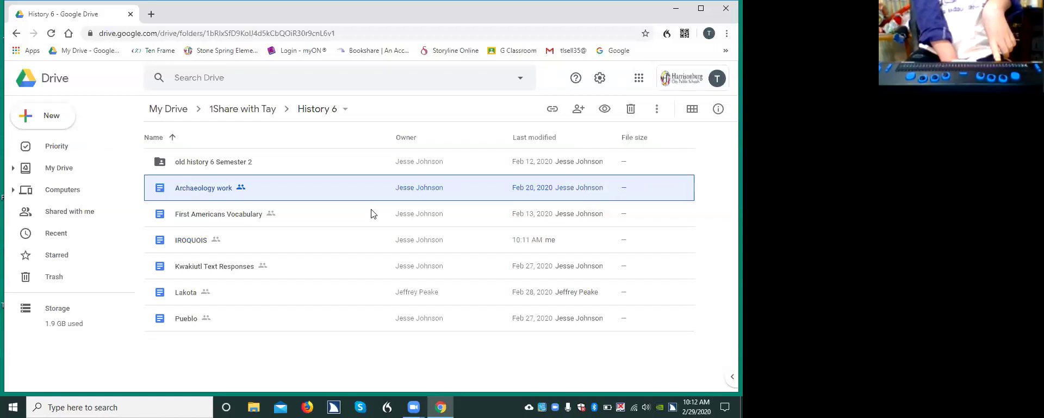
pyautogui.press('Up')
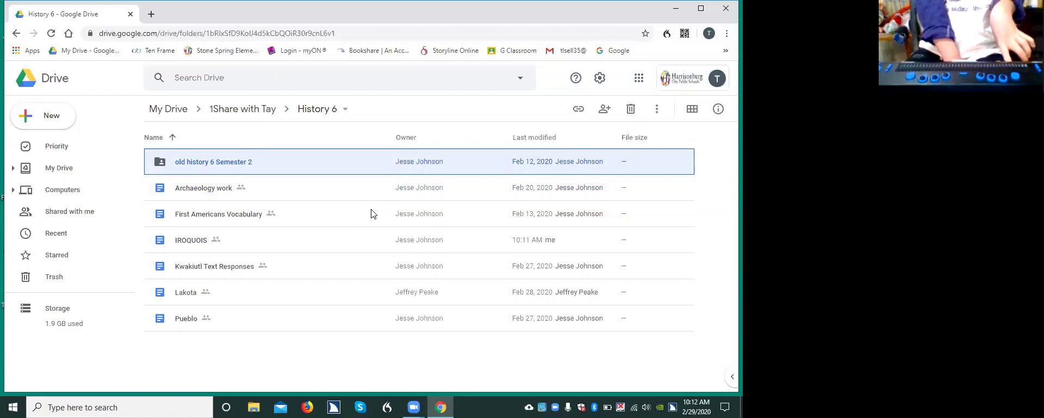
pyautogui.press('Down')
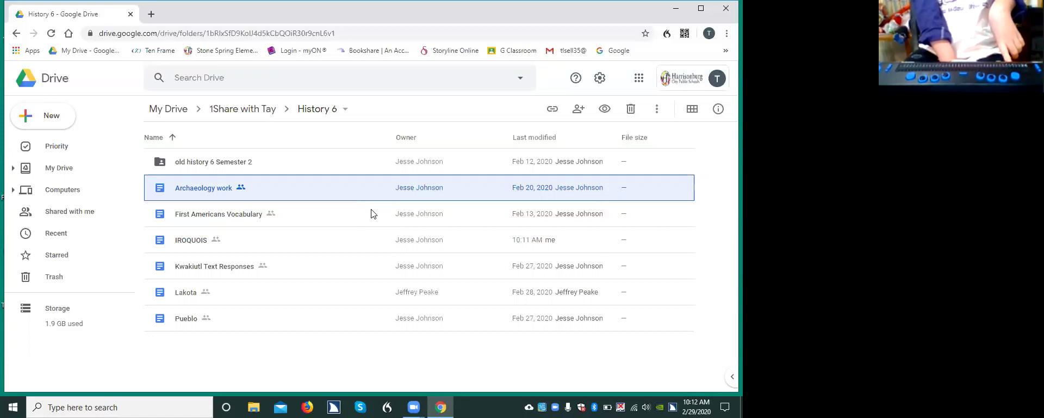
pyautogui.press('Down')
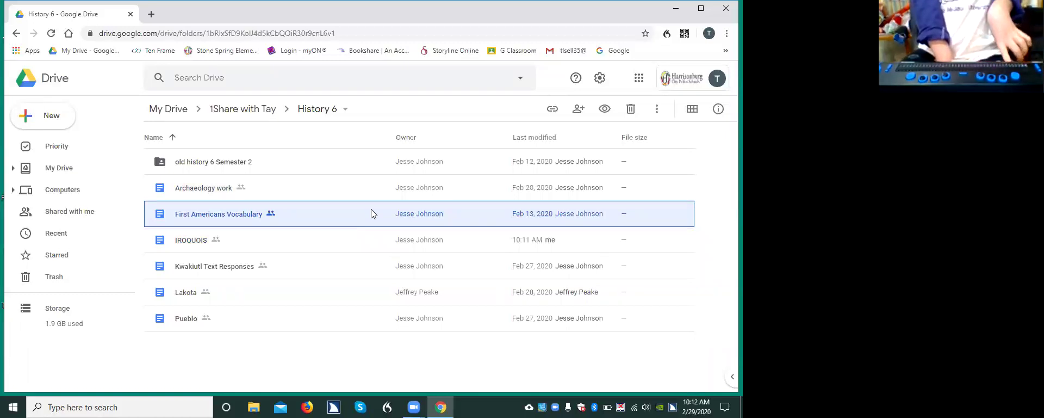
pyautogui.press('Down')
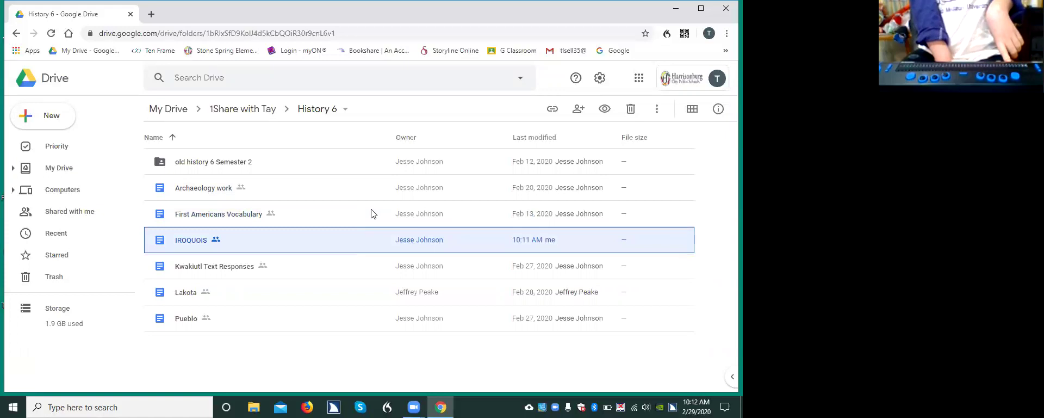
pyautogui.press('Down')
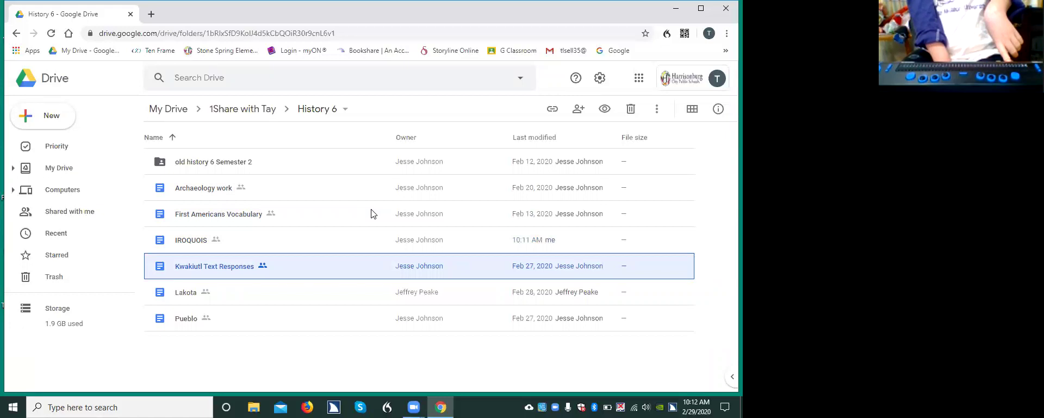
pyautogui.press('Down')
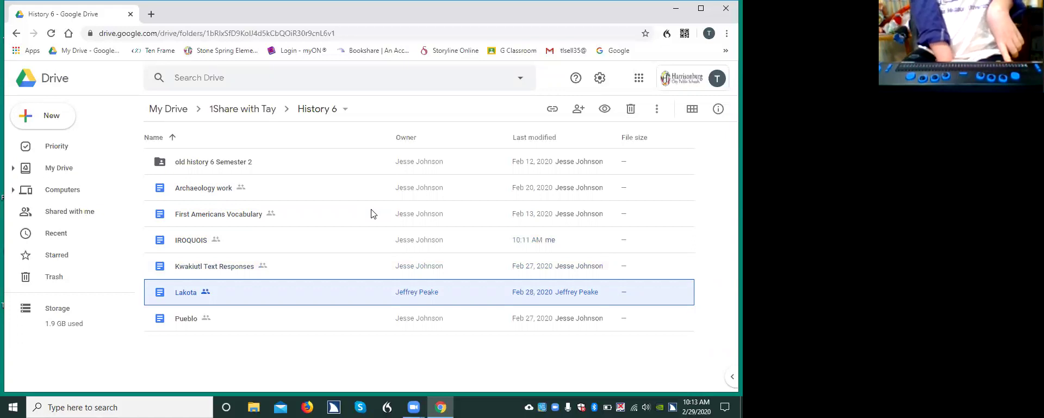
pyautogui.press('Down')
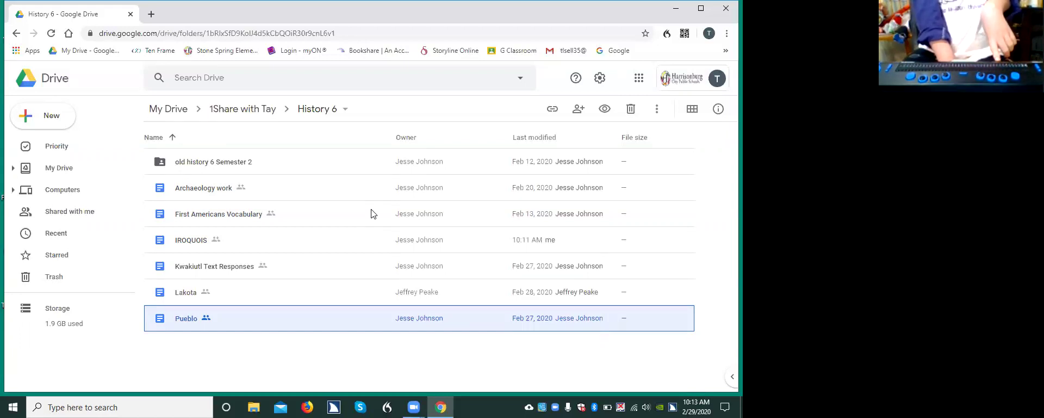
# Open the Lakota document to view its contents and close it again
pyautogui.press('Up')
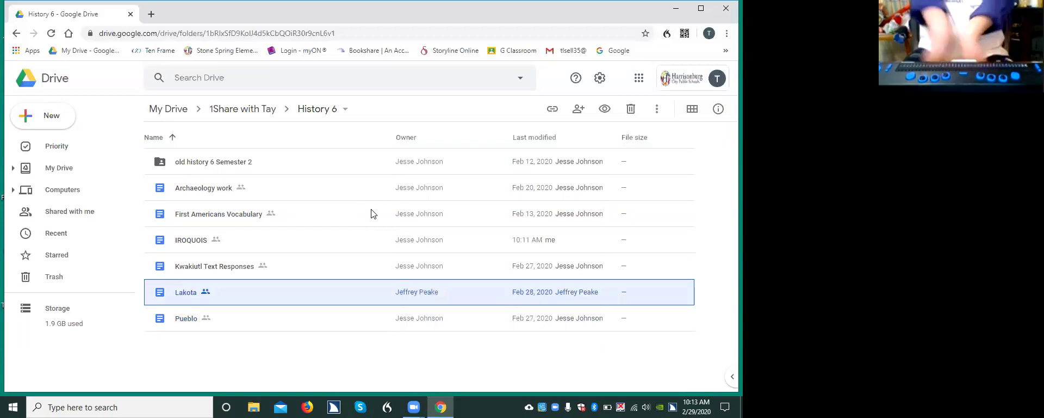
pyautogui.press('Return')
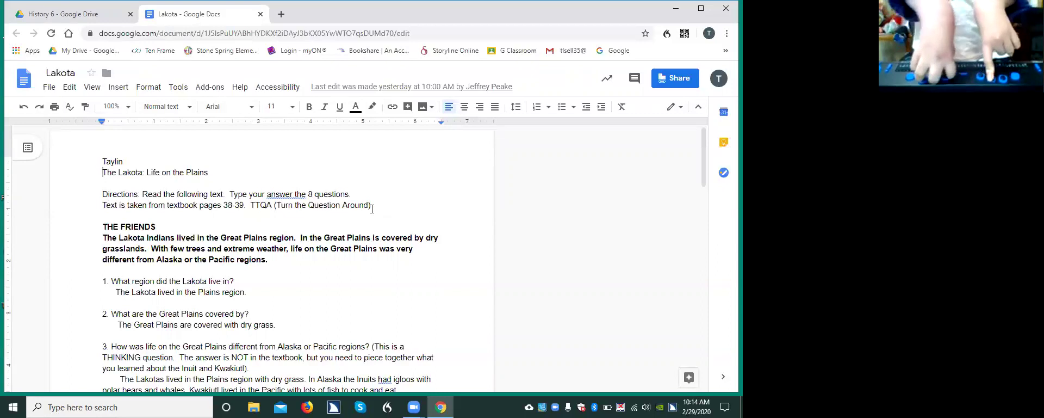
pyautogui.hotkey('ctrl', 'w')
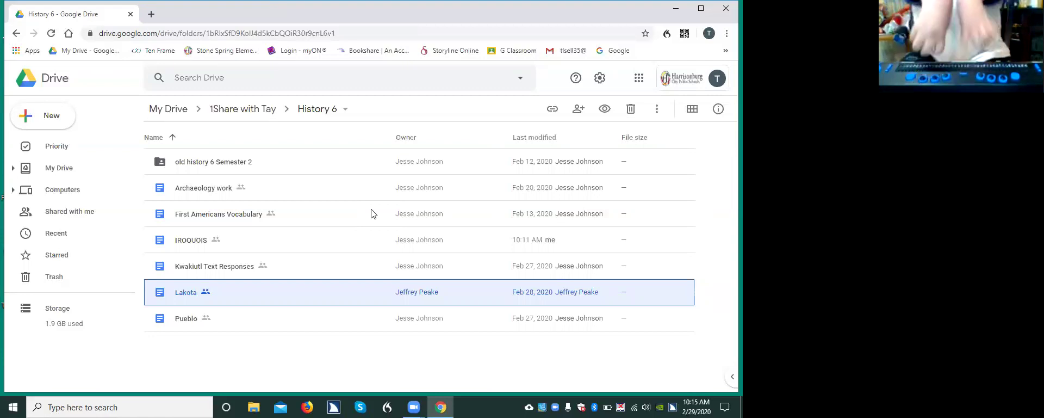
# Switch to the History 6 Google Drive window from the screen reader's list of running applications
pyautogui.press('Insert+F10')
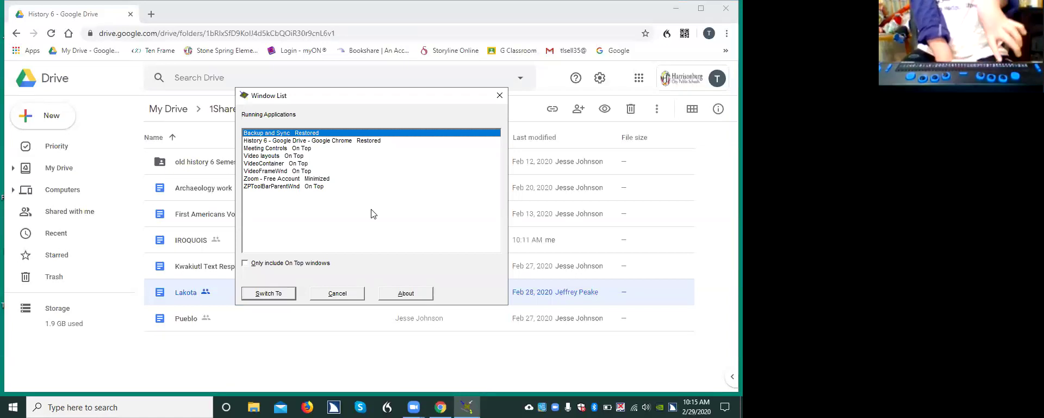
pyautogui.press('Down')
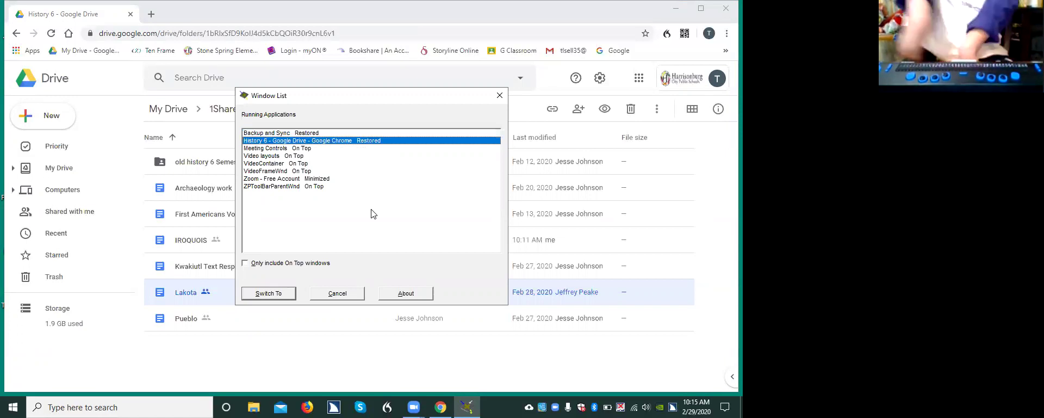
pyautogui.press('Return')
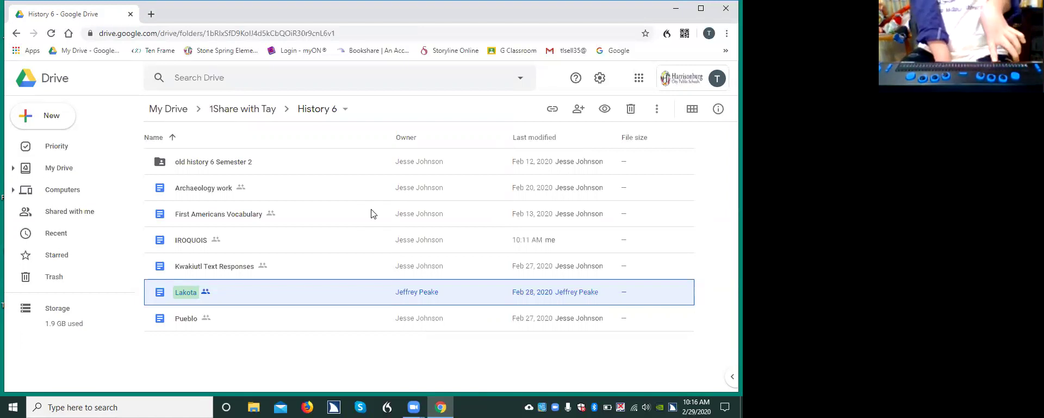
# Open the Kwakiutl Text Responses document from the History 6 folder and copy its entire text
pyautogui.press('Up')
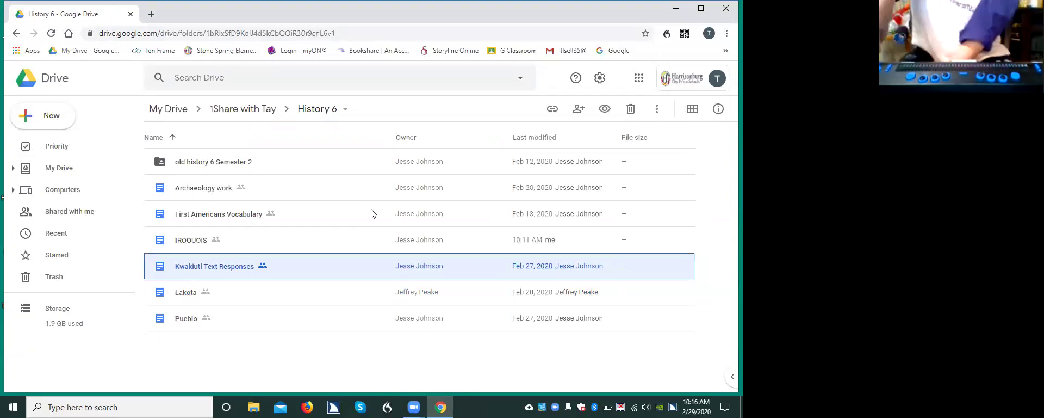
pyautogui.press('Return')
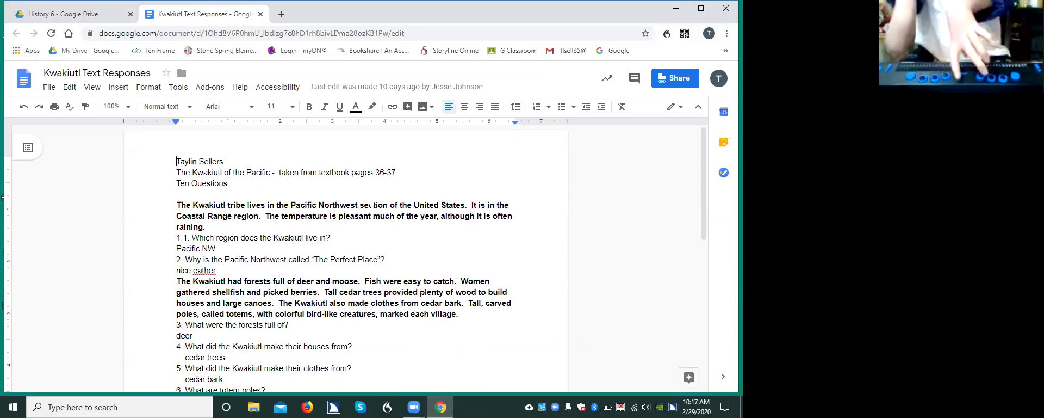
pyautogui.hotkey('ctrl', 'a')
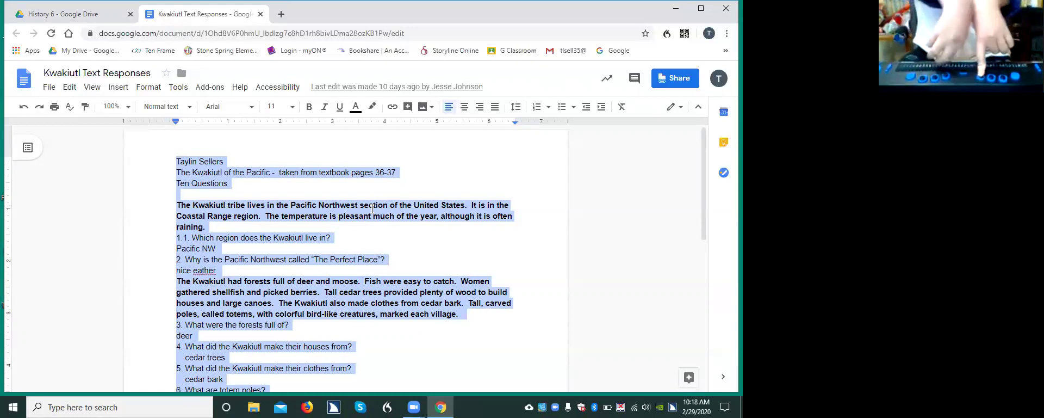
# Start Word from the desktop, paste the copied Kwakiutl text into a blank document and return to its beginning
pyautogui.press('super+d')
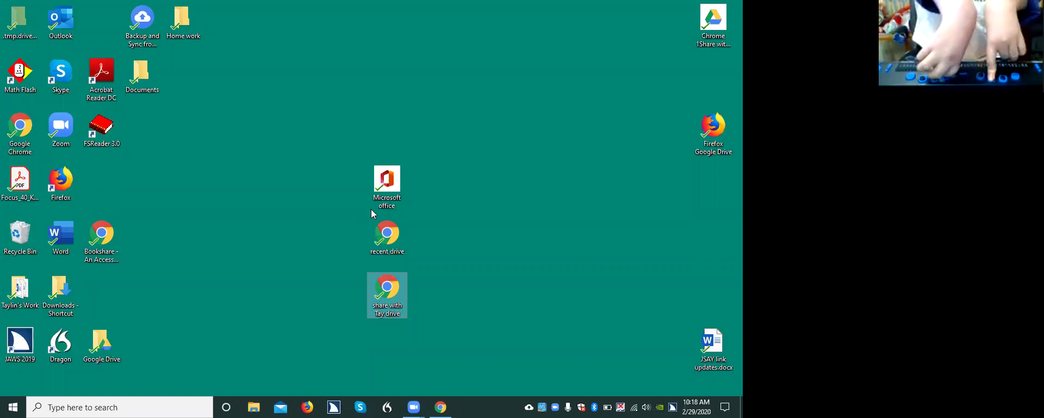
pyautogui.press('w')
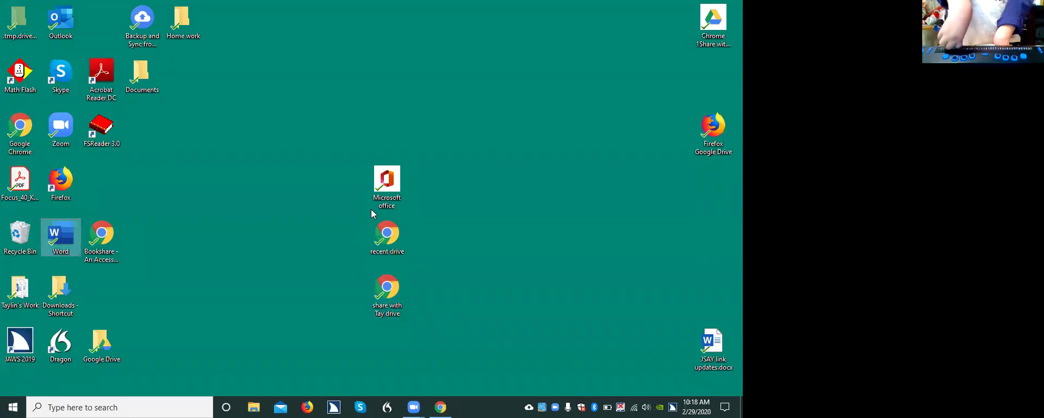
pyautogui.press('Return')
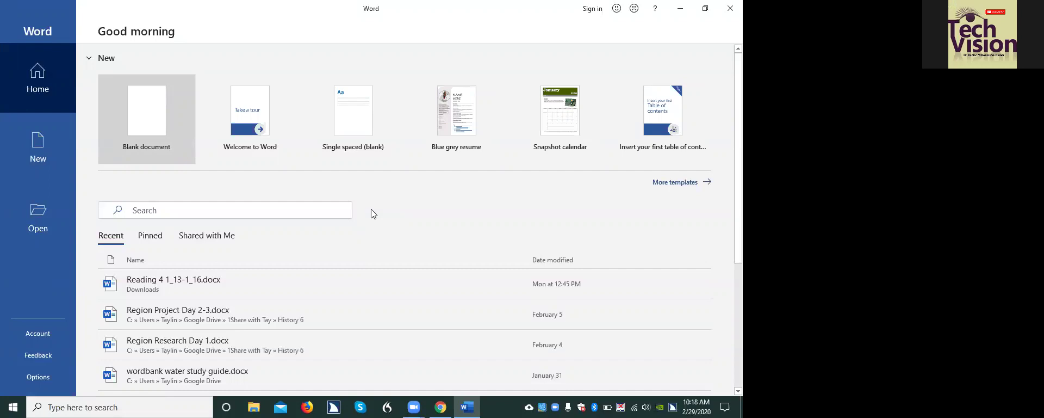
pyautogui.press('Return')
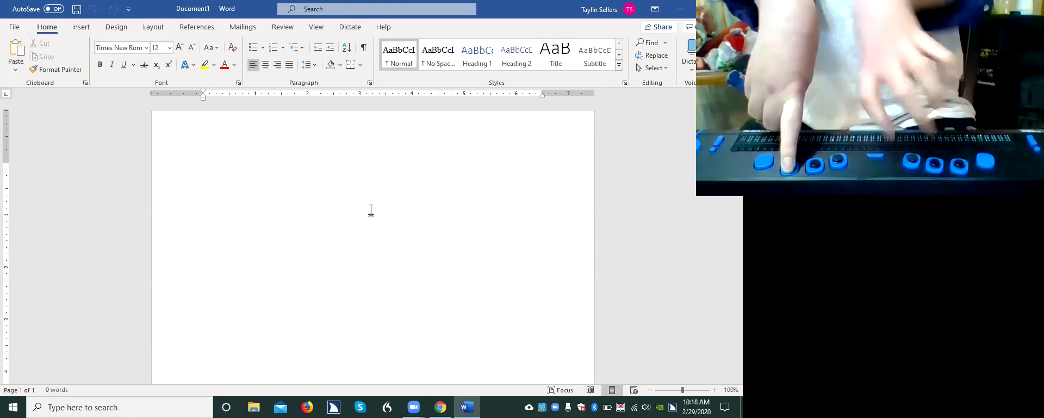
pyautogui.hotkey('ctrl', 'v')
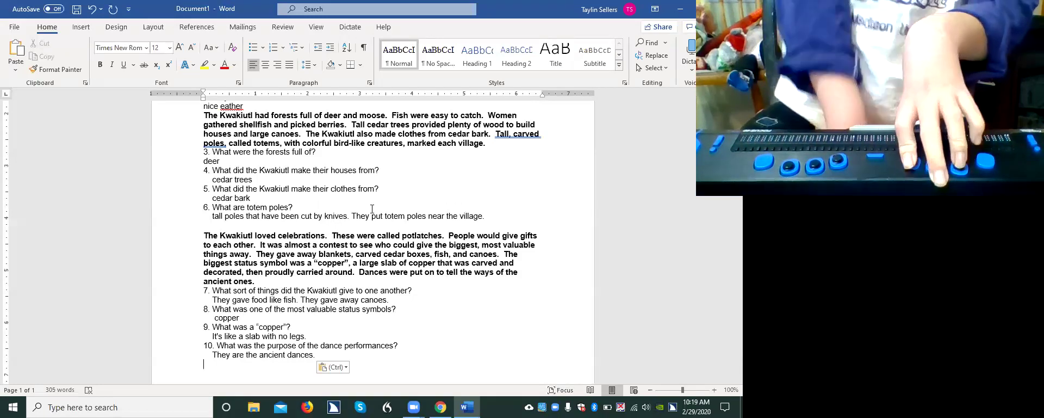
pyautogui.hotkey('ctrl', 'Home')
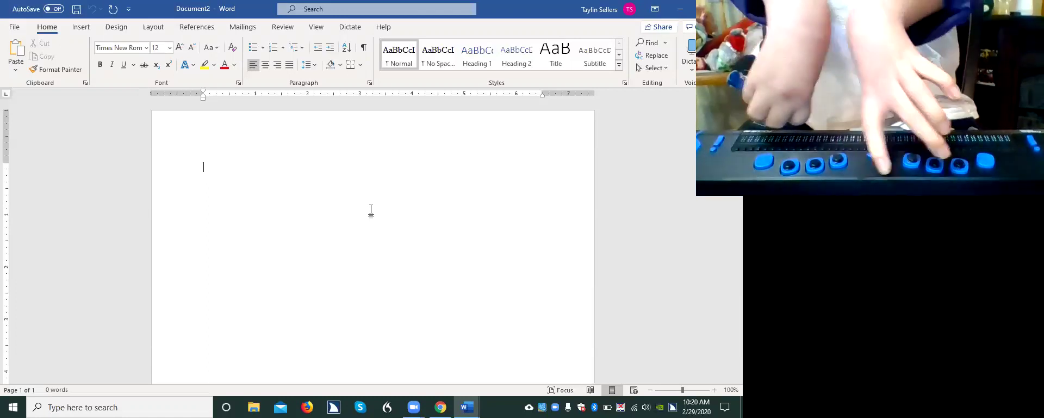
# Go to the desktop and start Dragon from its shortcut
pyautogui.press('super+d')
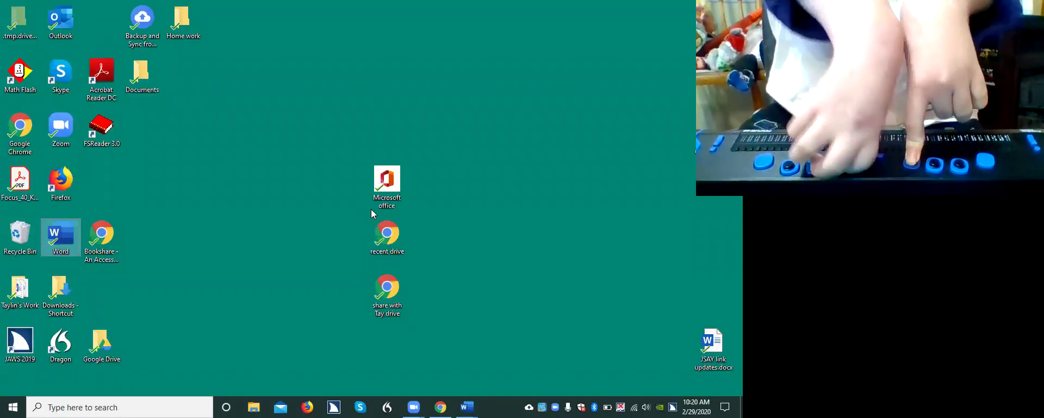
pyautogui.press('Down')
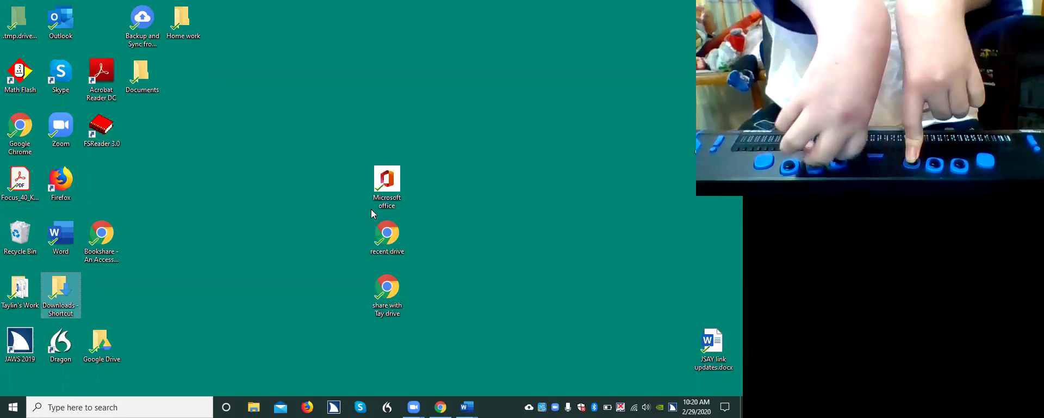
pyautogui.press('Down')
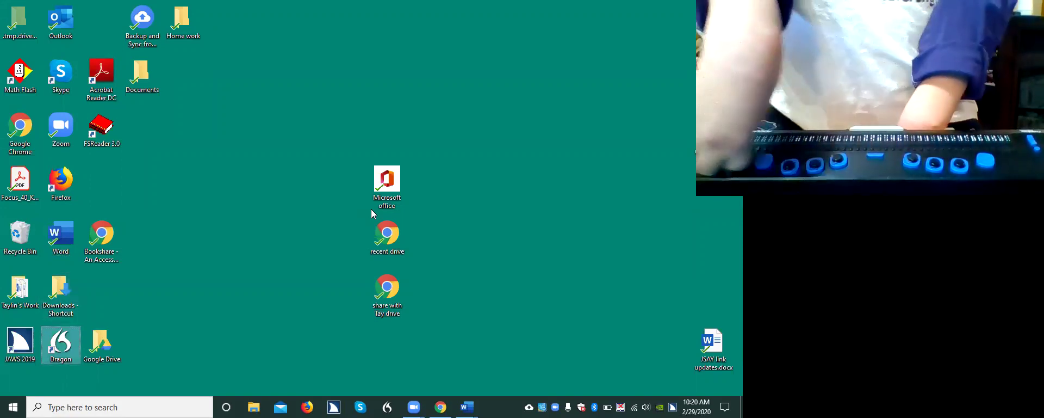
pyautogui.press('Return')
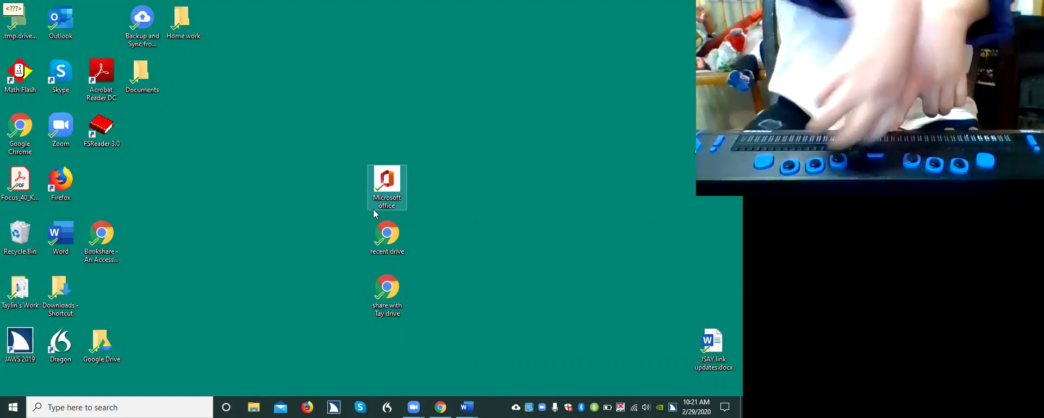
# Switch to the empty Document2 in Word and enter the word "Document"
pyautogui.hotkey('alt', 'Tab')
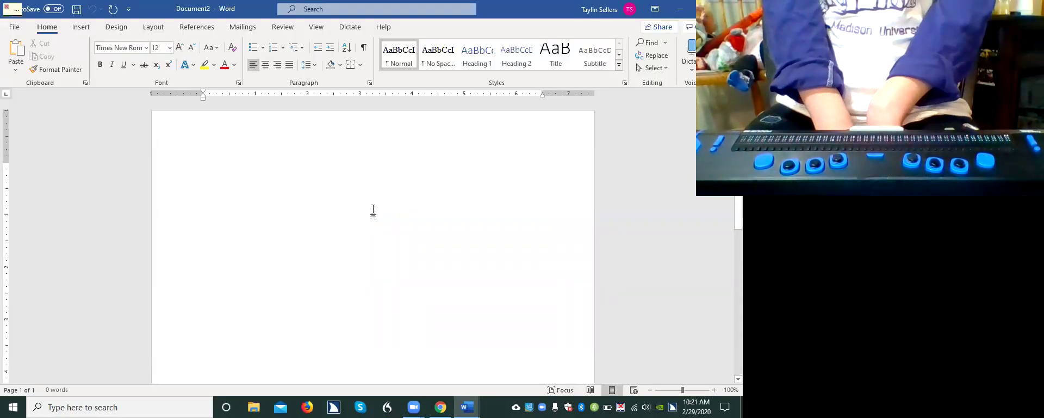
pyautogui.write('Document')
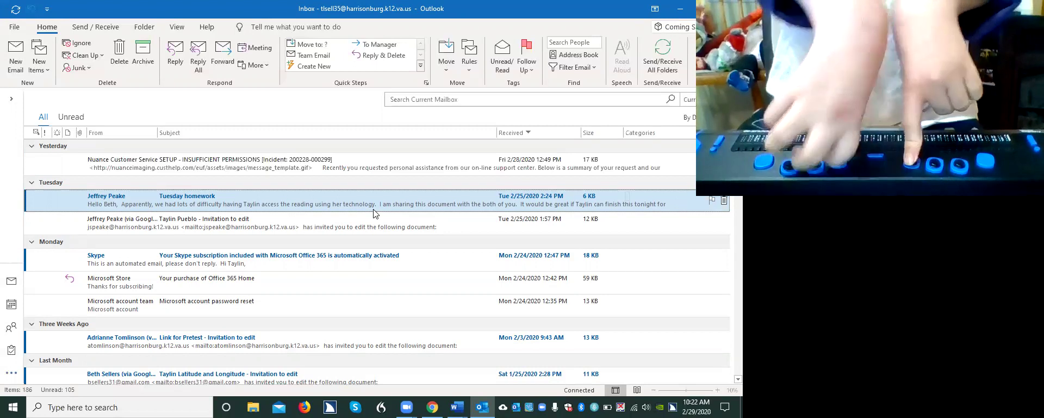
# Switch to Document1 in Word and read the Kwakiutl text from its beginning through the answer to question 6
pyautogui.hotkey('alt', 'Tab')
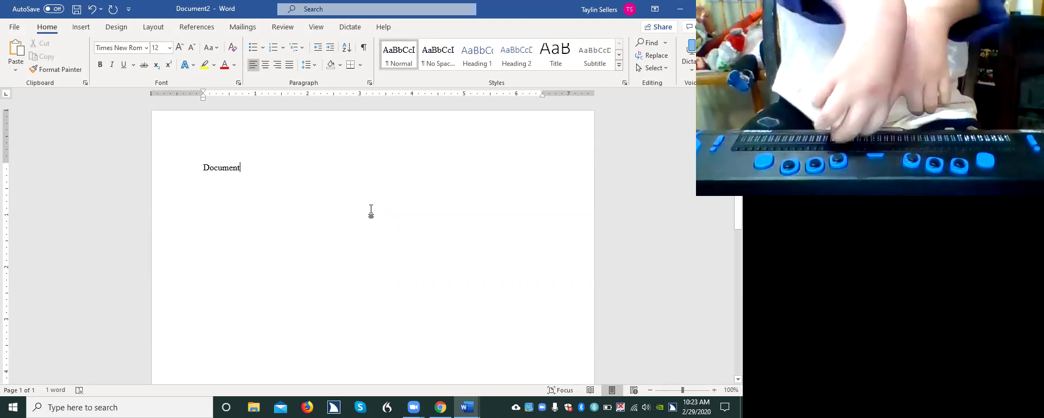
pyautogui.hotkey('alt', 'Tab')
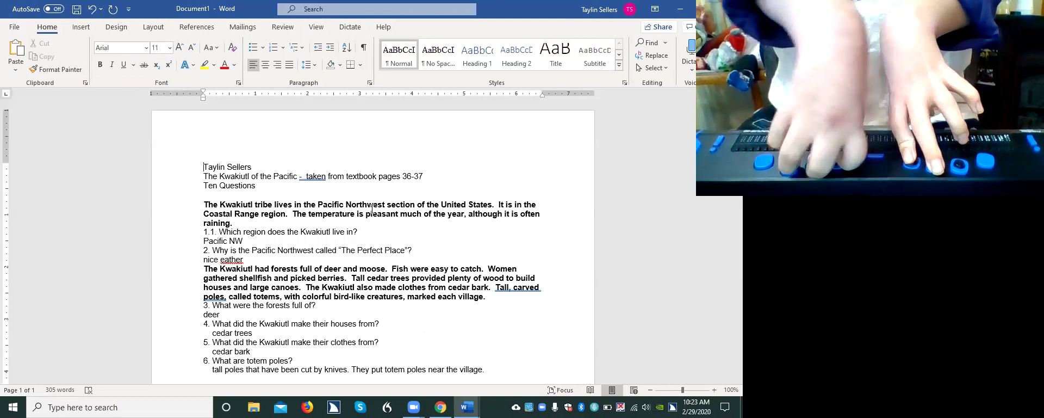
pyautogui.press('Down')
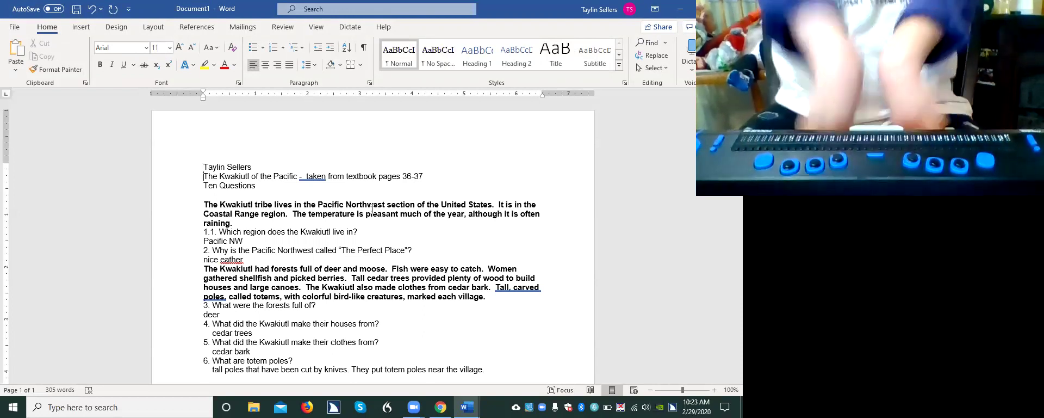
pyautogui.press('Down')
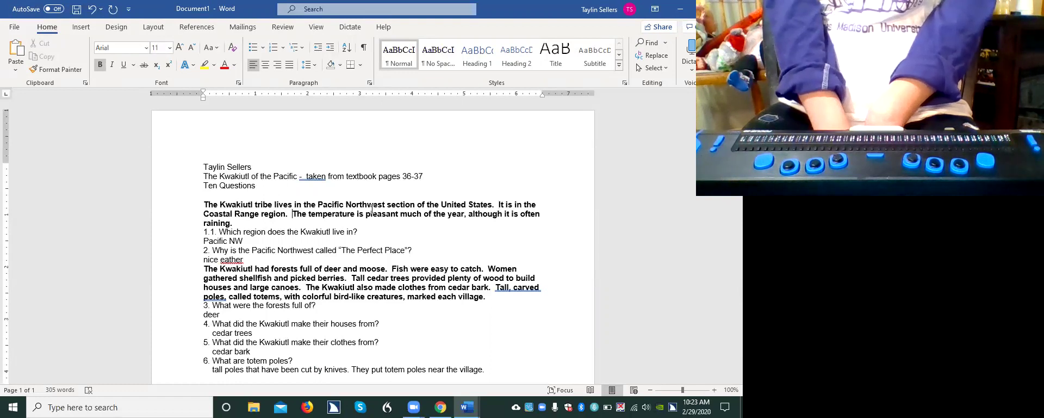
pyautogui.press('Down')
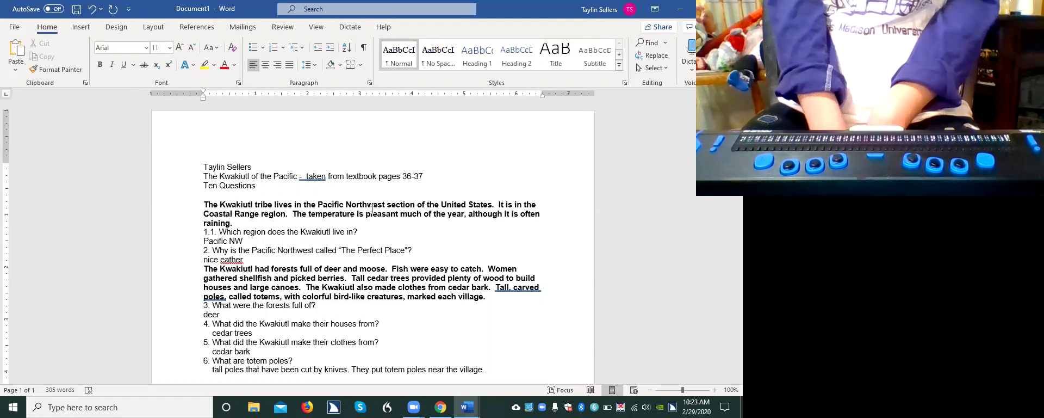
pyautogui.hotkey('ctrl', 'b')
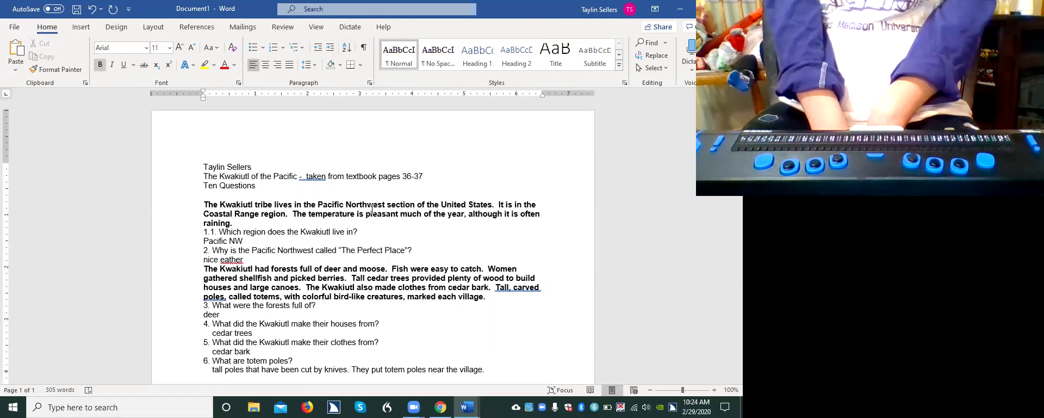
pyautogui.hotkey('alt', 'Down')
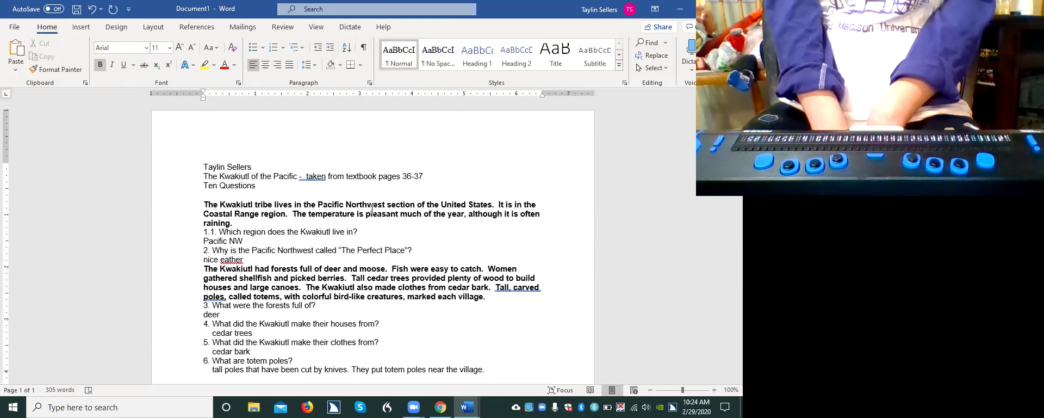
pyautogui.hotkey('alt', 'Down')
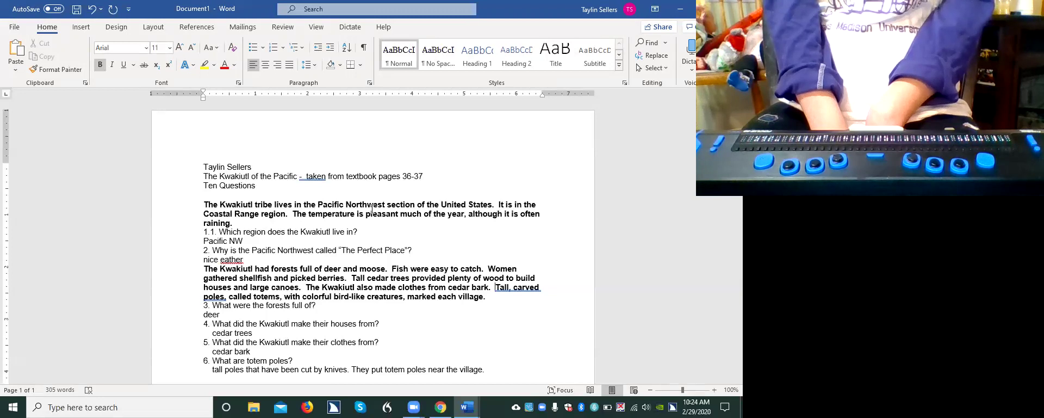
pyautogui.hotkey('alt', 'Down')
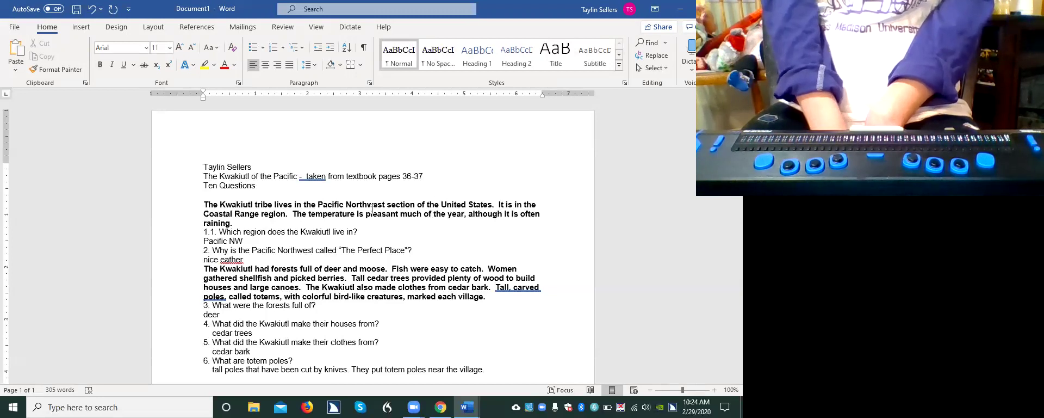
pyautogui.press('Down')
pyautogui.press('Down')
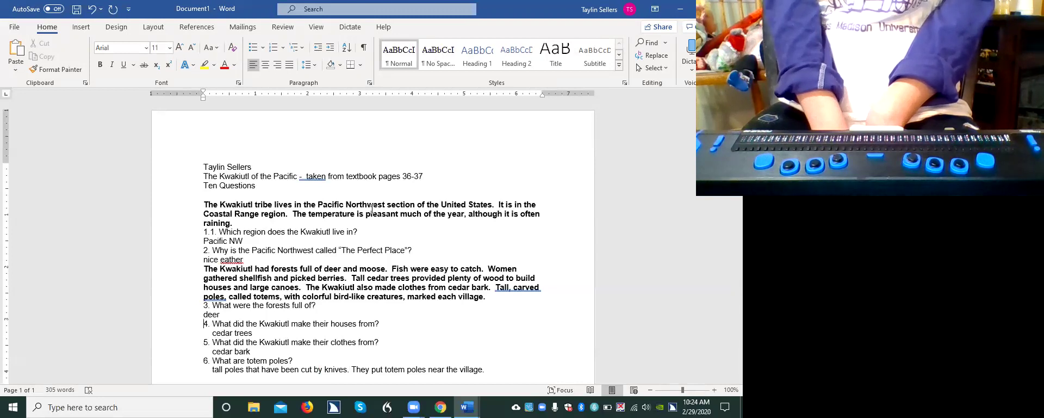
pyautogui.press('Down')
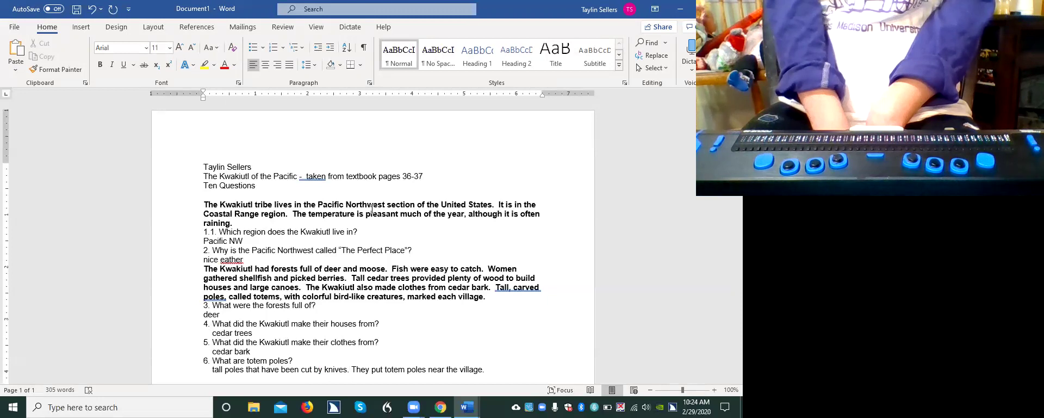
pyautogui.press('Down')
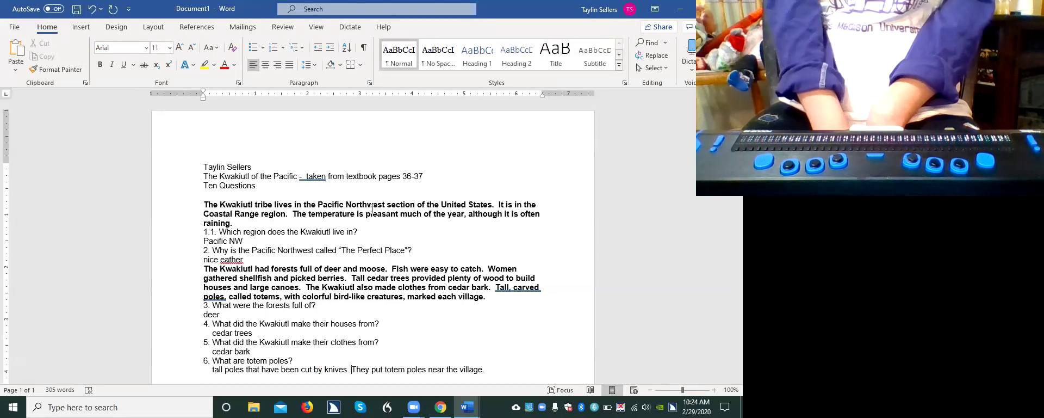
# Read on from the Kwakiutl celebrations paragraph towards the end of the text, and return to the document's beginning
pyautogui.hotkey('ctrl', 'Down')
pyautogui.hotkey('alt', 'Down')
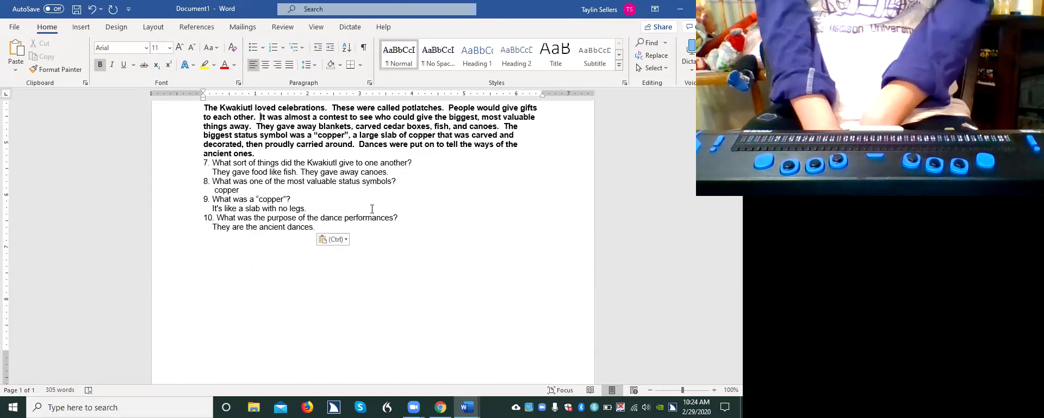
pyautogui.hotkey('alt', 'Down')
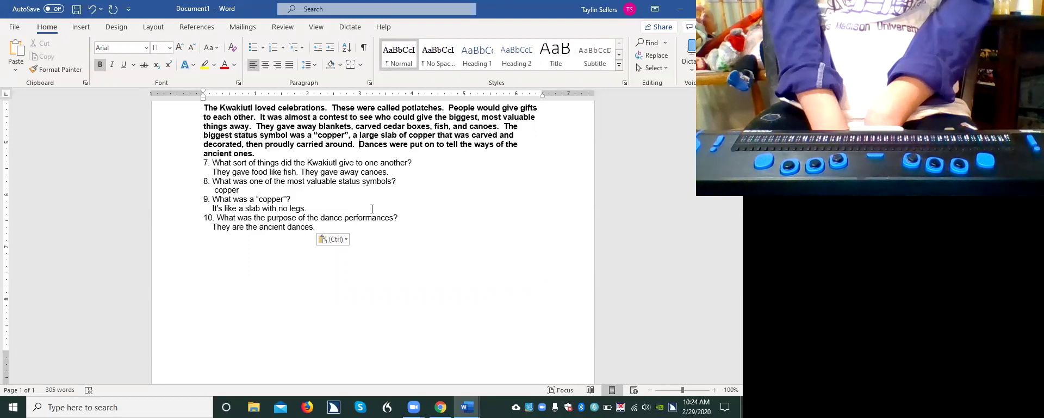
pyautogui.hotkey('ctrl', 'Down')
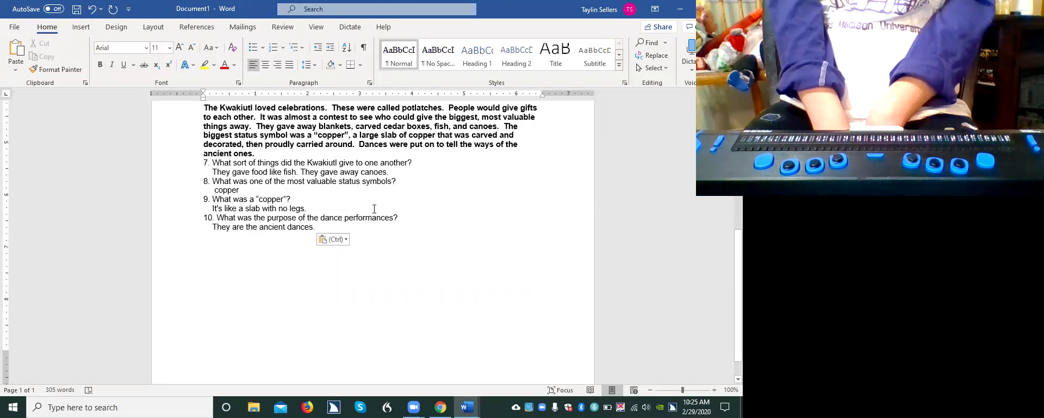
pyautogui.press('Down')
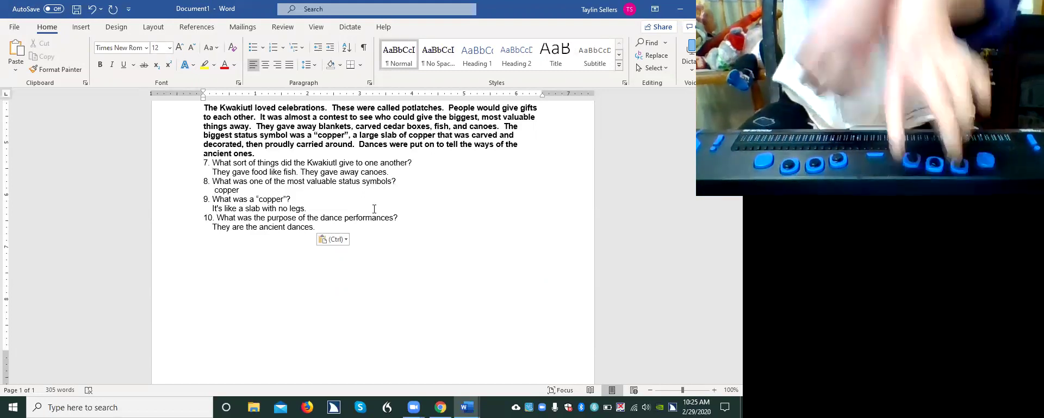
pyautogui.hotkey('ctrl', 'Home')
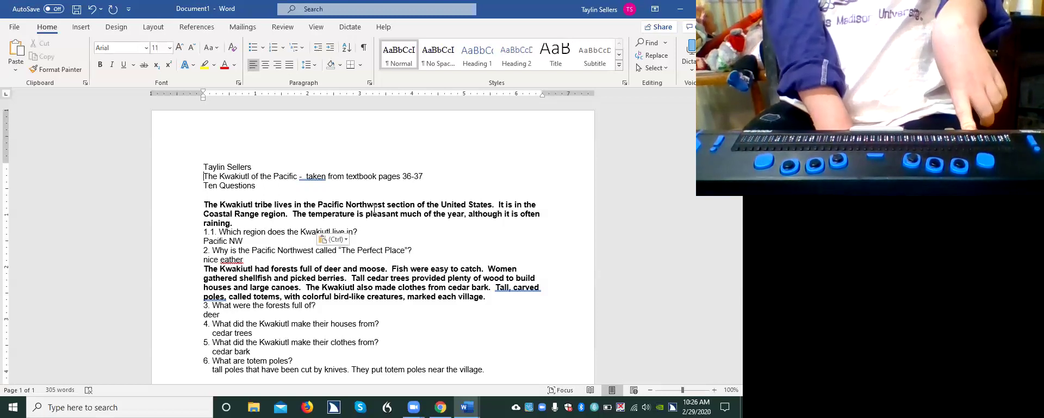
# Read from the title line through the Pacific Northwest paragraph down to question 1
pyautogui.press('Down')
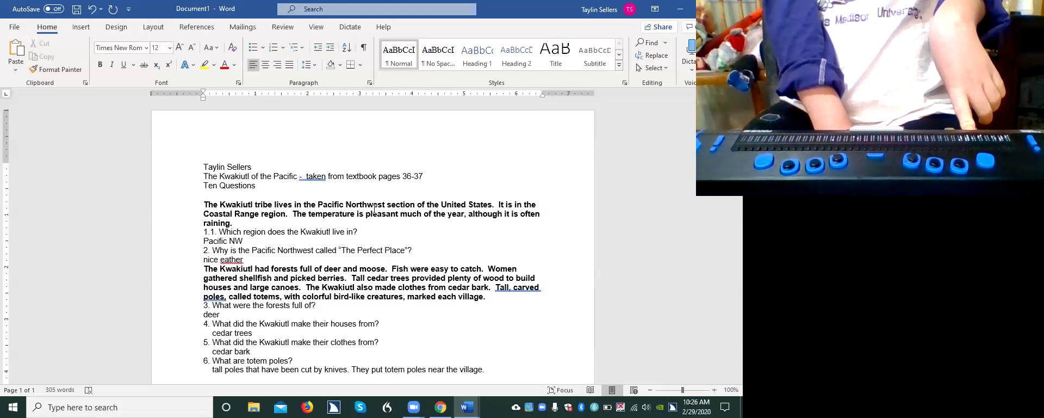
pyautogui.press('Down')
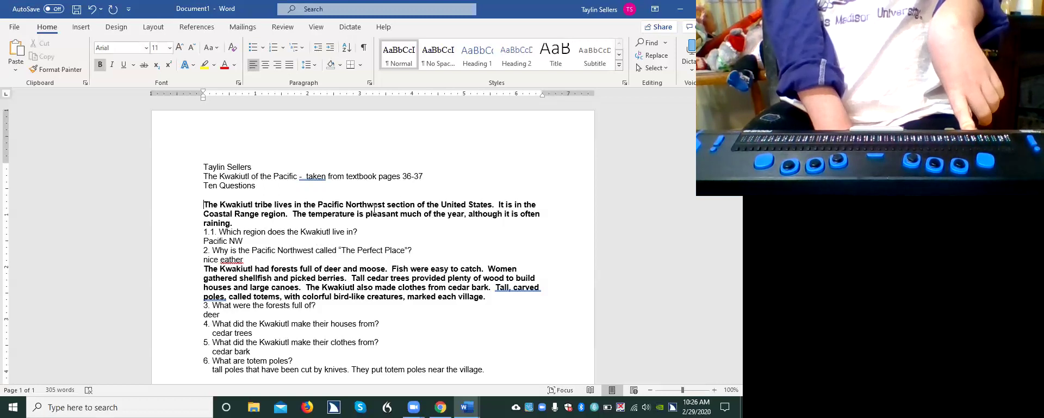
pyautogui.press('Down')
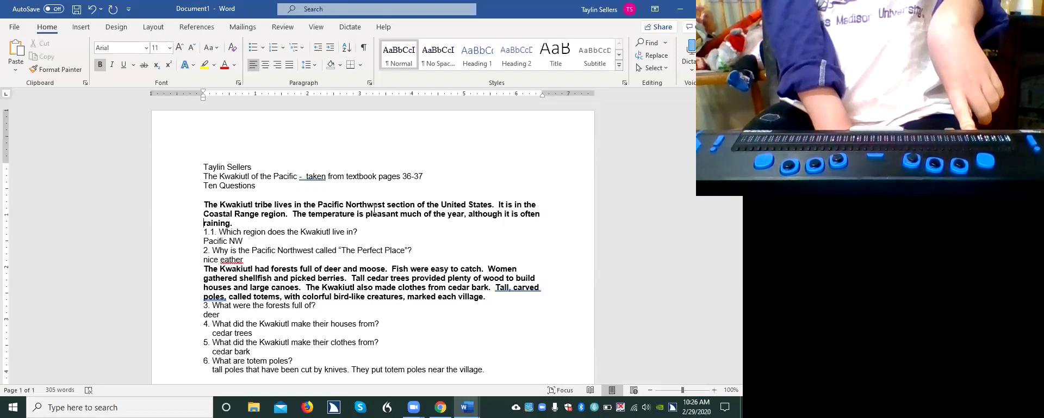
pyautogui.press('Down')
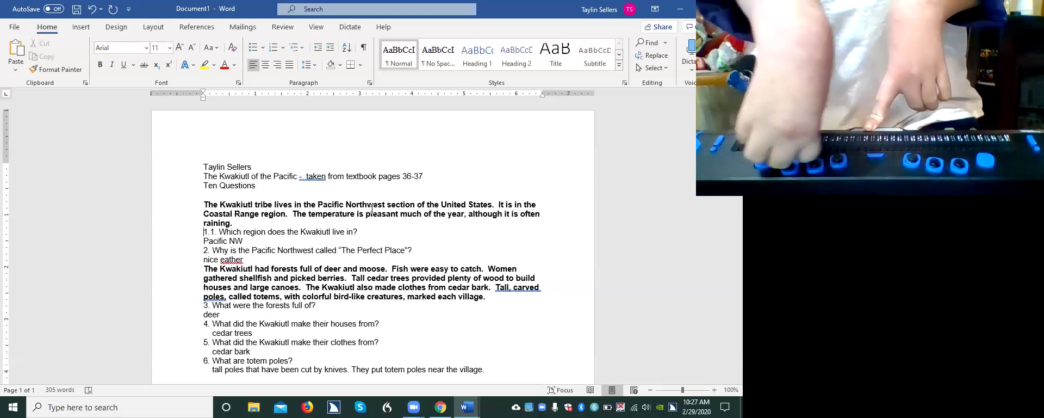
# Try indenting the question 1 line by up to two tab stops, and restore its original start and numbering
pyautogui.press('Tab')
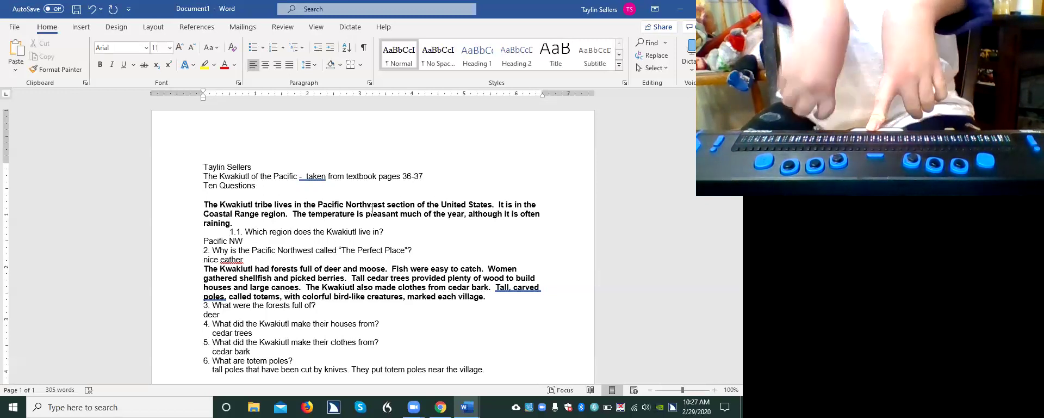
pyautogui.press('Tab')
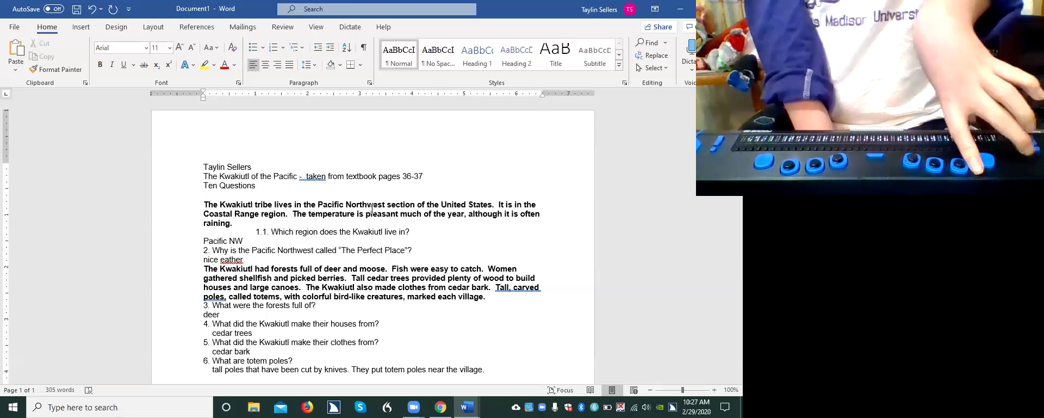
pyautogui.hotkey('shift', 'Tab')
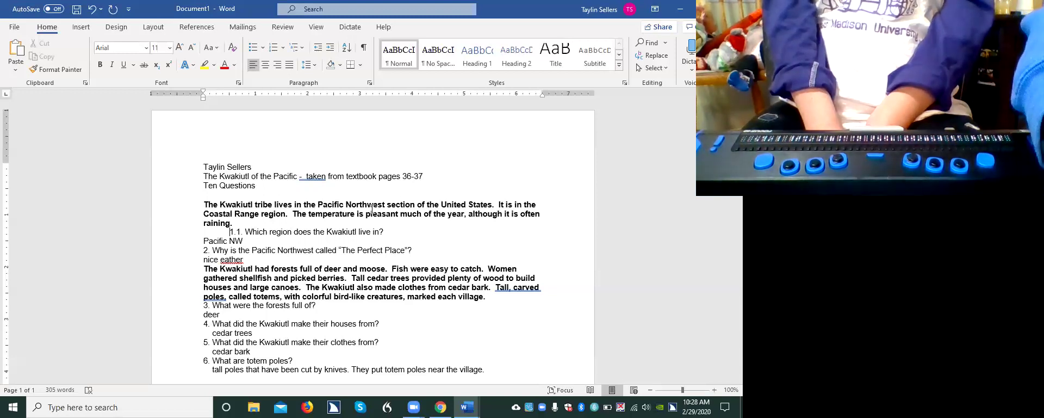
pyautogui.press('Tab')
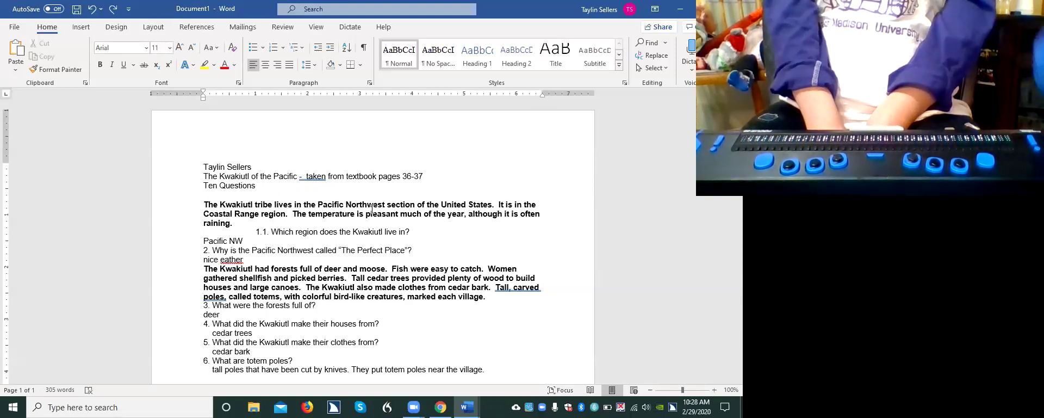
pyautogui.press('BackSpace')
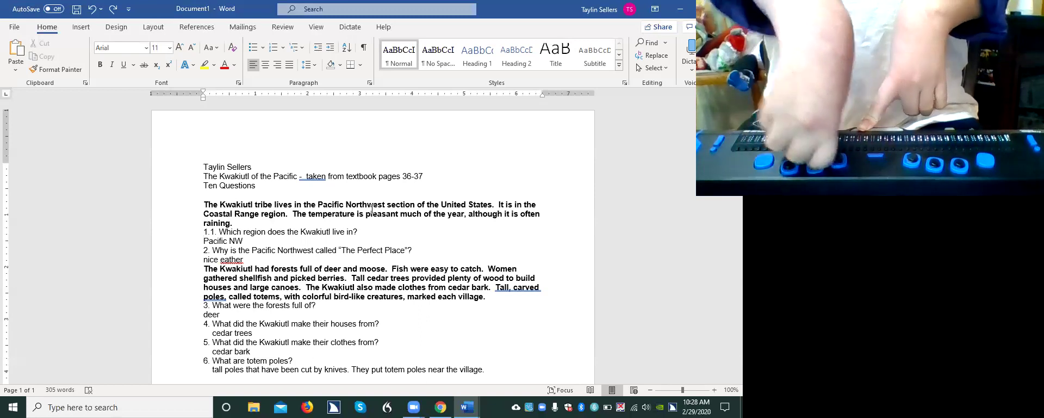
pyautogui.write('.')
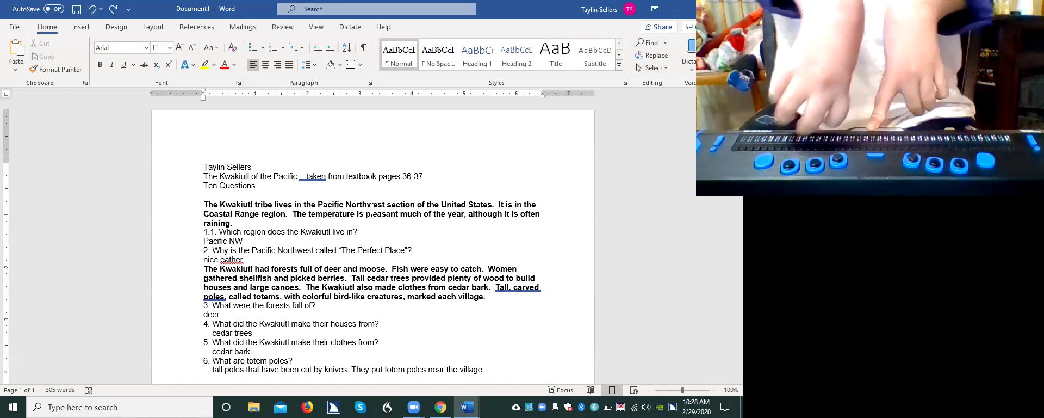
pyautogui.write('.')
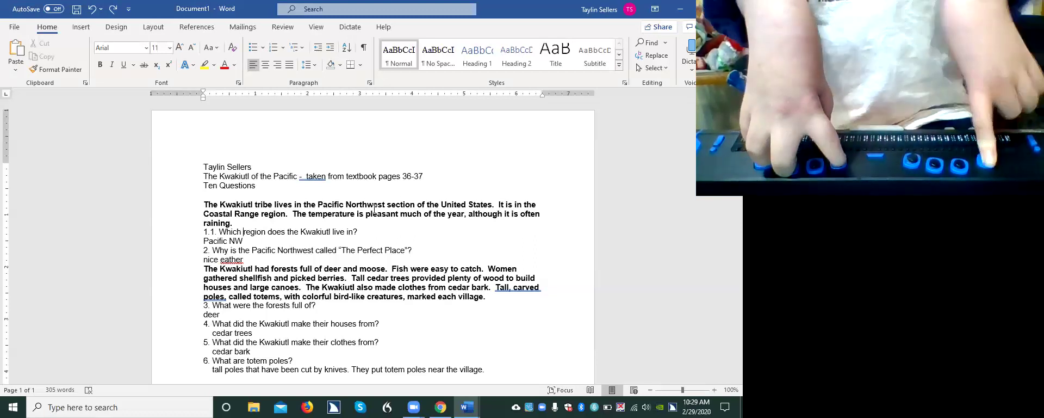
# Copy "region does the Kwakiutl live in?" from question 1, add "The" at the end of that line, and paste the copied words after it
pyautogui.hotkey('shift', 'End')
pyautogui.hotkey('ctrl', 'c')
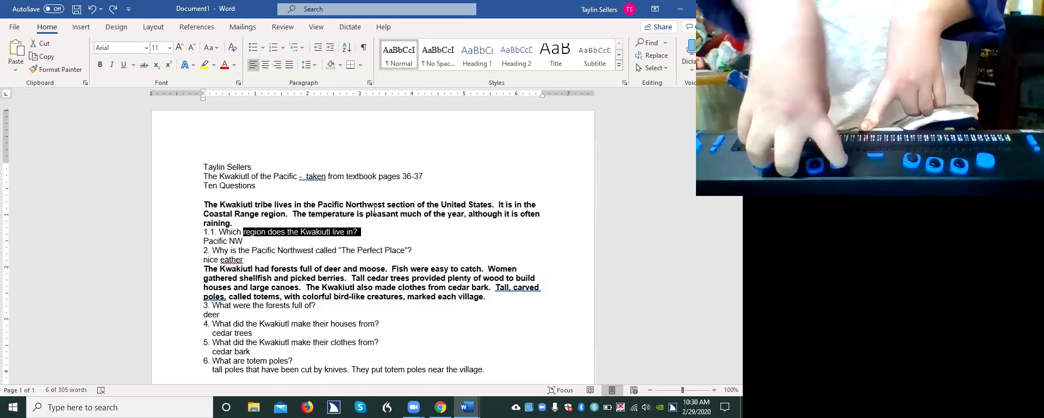
pyautogui.press('Right')
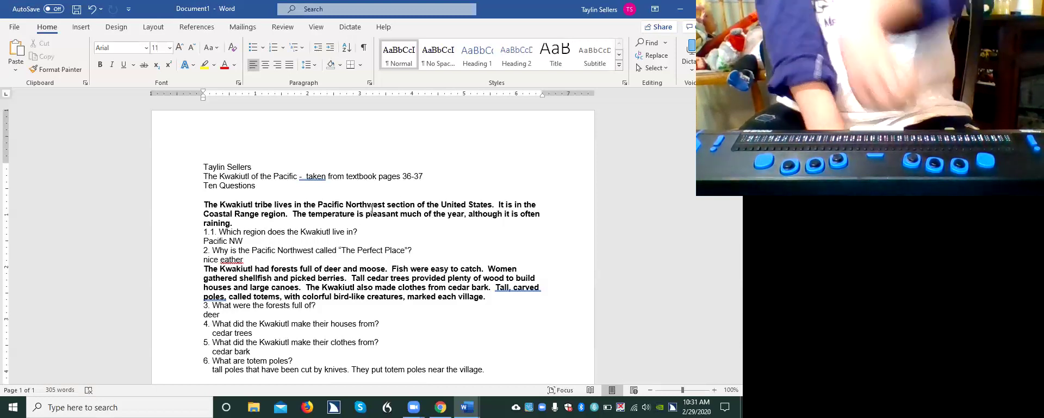
pyautogui.write('The')
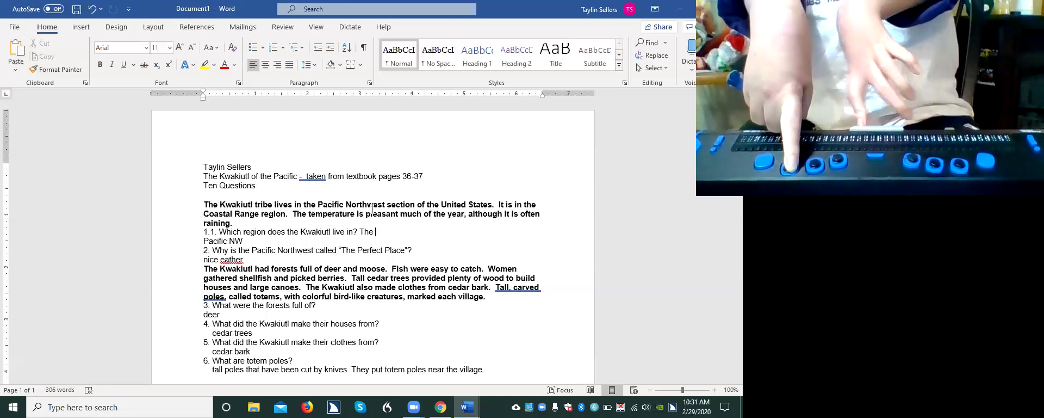
pyautogui.hotkey('ctrl', 'v')
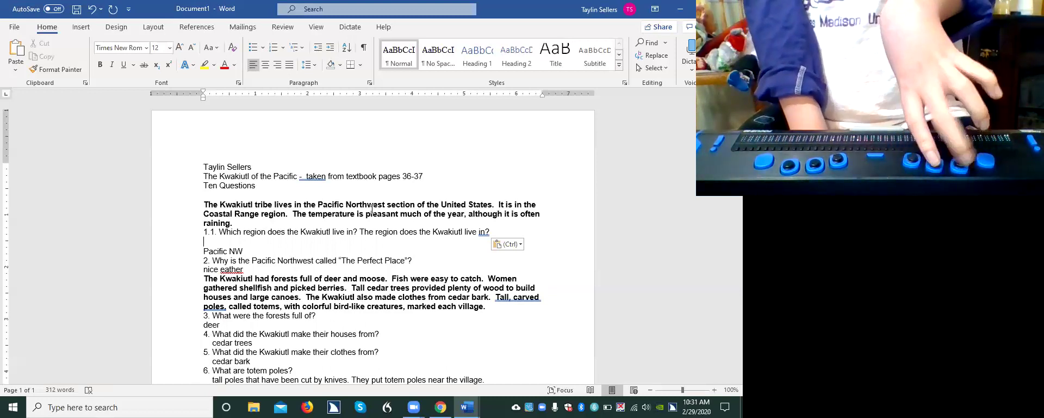
pyautogui.press('Up')
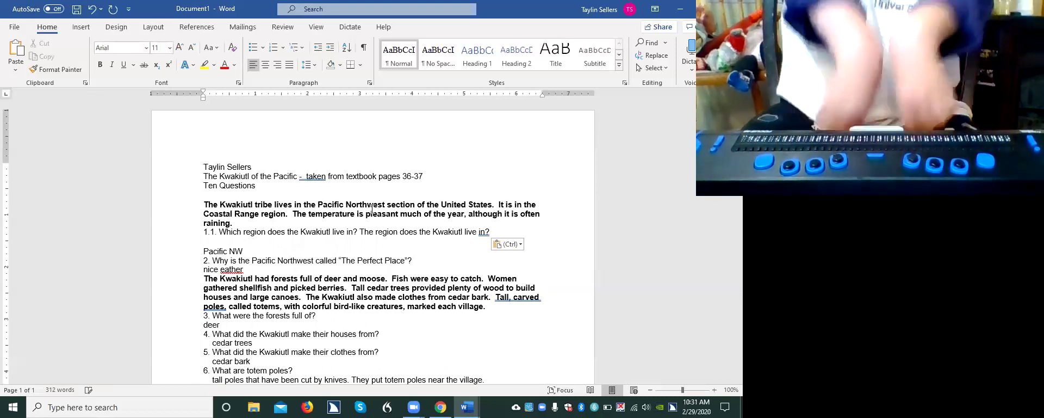
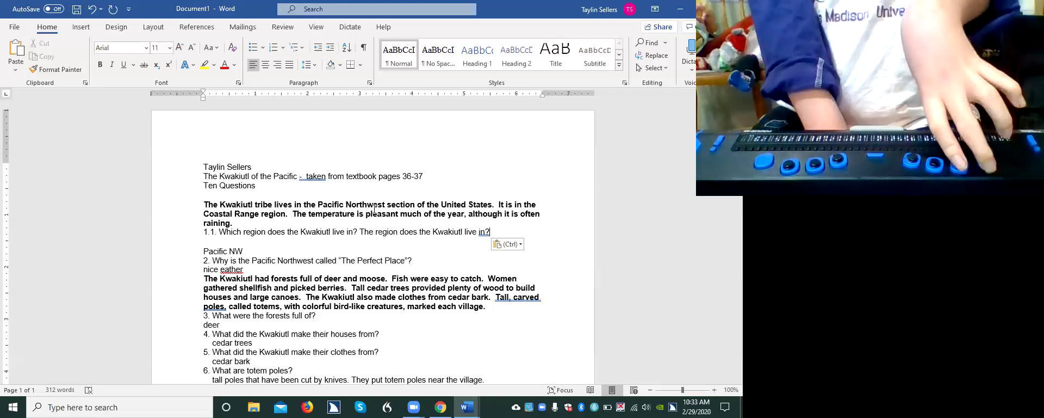
# Reword the pasted text as "The region that the Kwakiutl live in" by removing the question mark and replacing "does" with "that"
pyautogui.press('BackSpace')
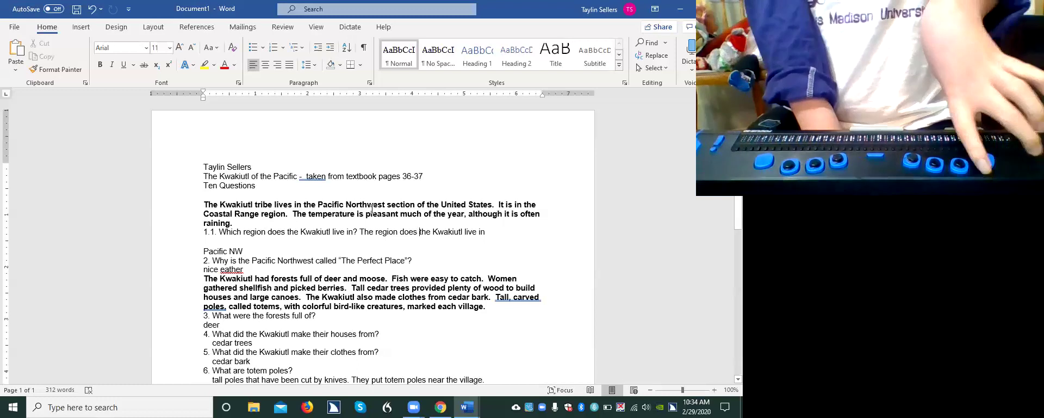
pyautogui.press('BackSpace')
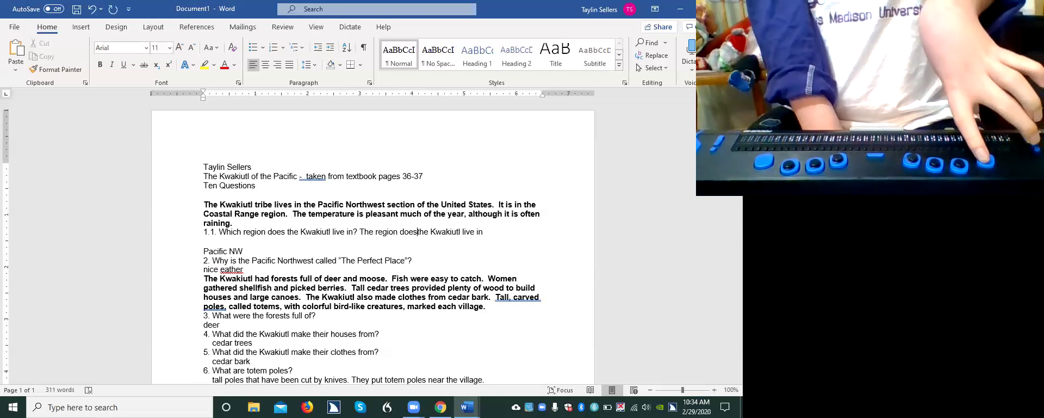
pyautogui.press('BackSpace')
pyautogui.press('BackSpace')
pyautogui.press('BackSpace')
pyautogui.press('BackSpace')
pyautogui.press('BackSpace')
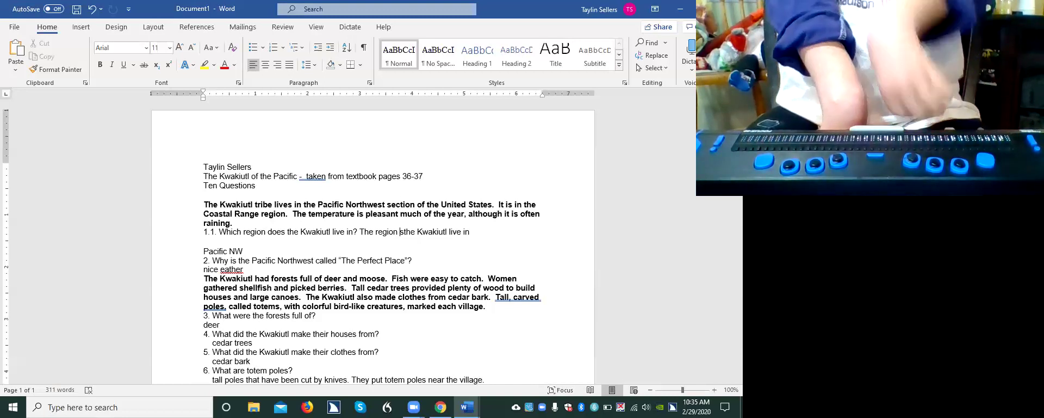
pyautogui.write('that')
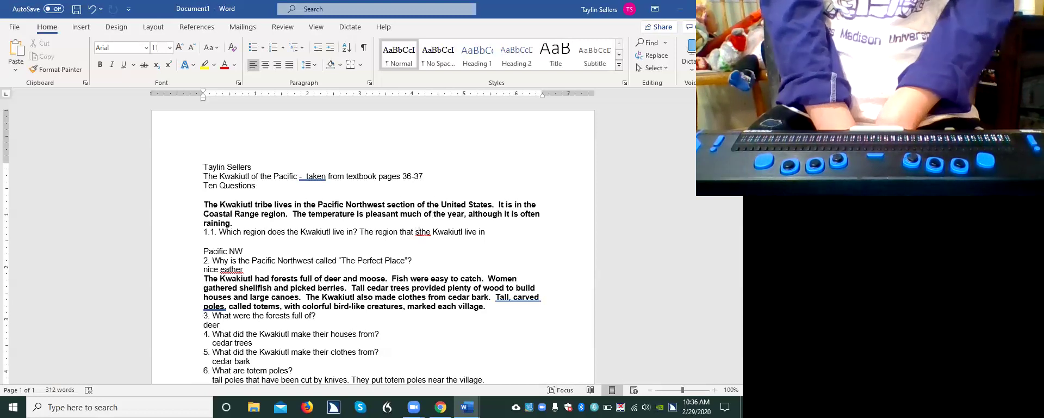
pyautogui.hotkey('ctrl', 'z')
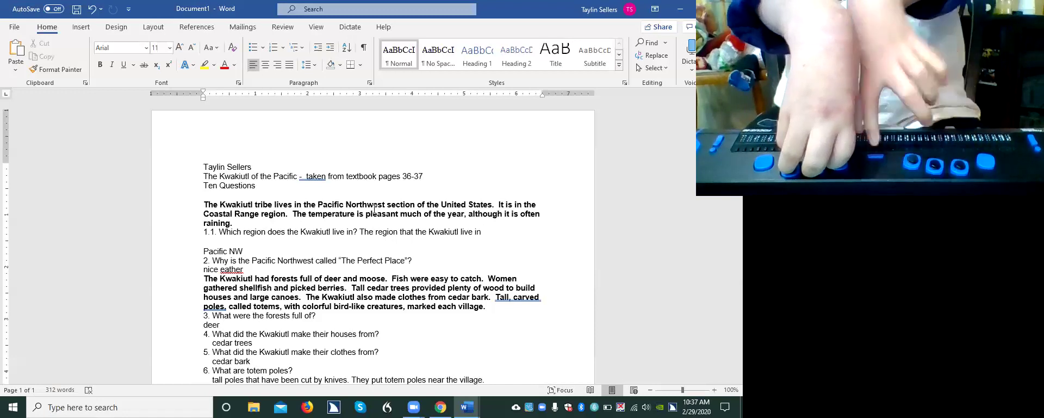
# Join the "Pacific NW" answer onto the end of the question 1 sentence and close it with a period
pyautogui.press('Delete')
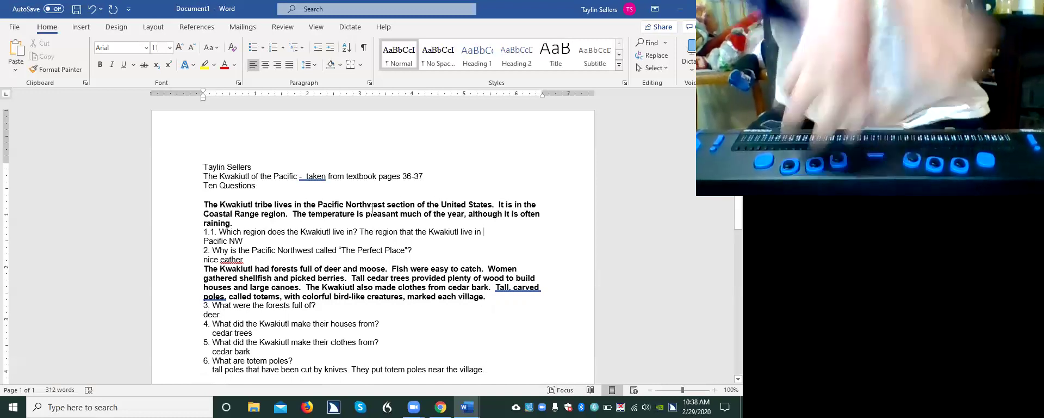
pyautogui.press('Delete')
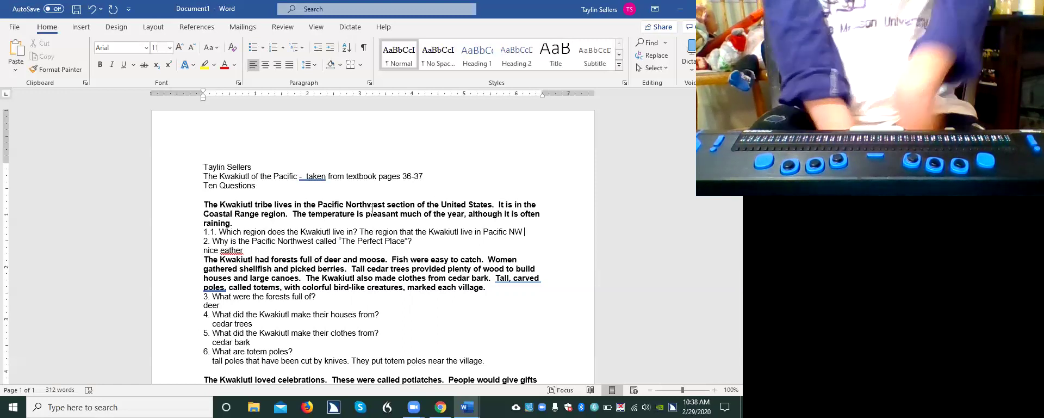
pyautogui.press('BackSpace')
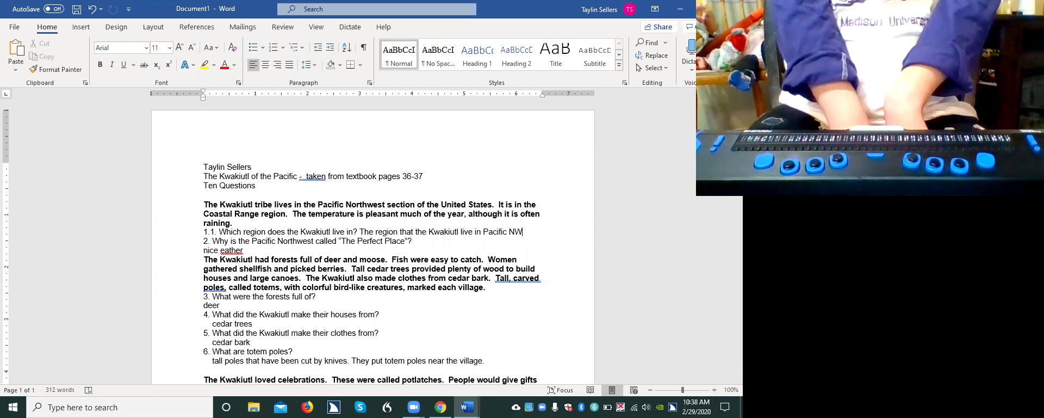
pyautogui.write('.')
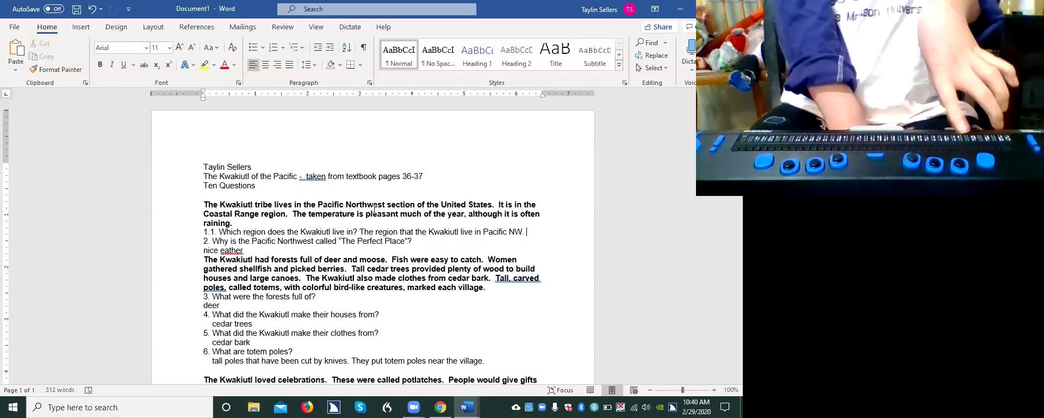
# Review the lines around question 1, try adding a comma after its answer, and restore the closing period
pyautogui.press('Up')
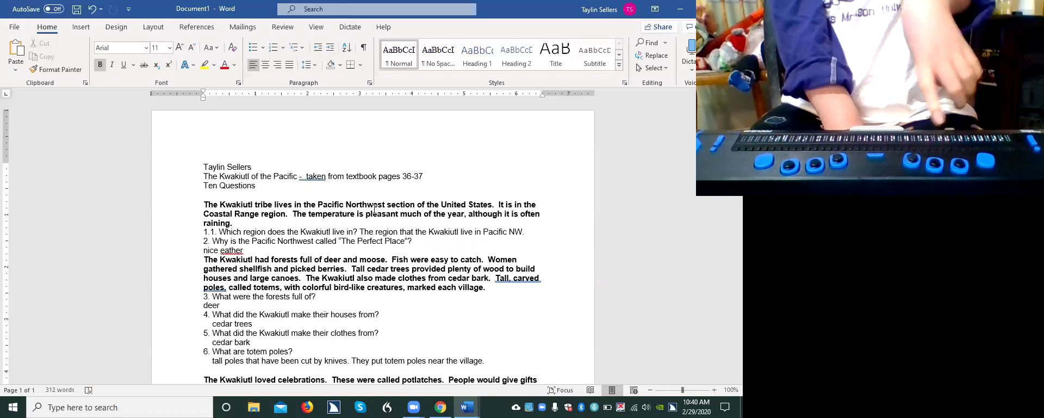
pyautogui.press('Up')
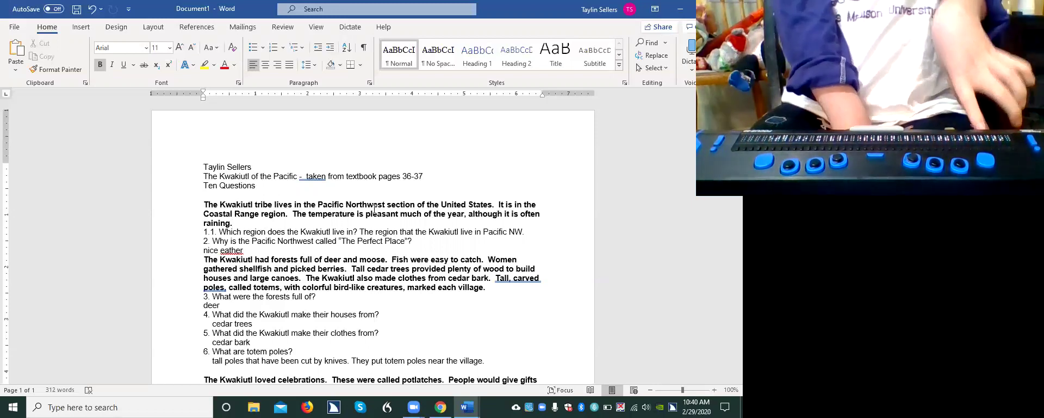
pyautogui.press('Down')
pyautogui.press('Down')
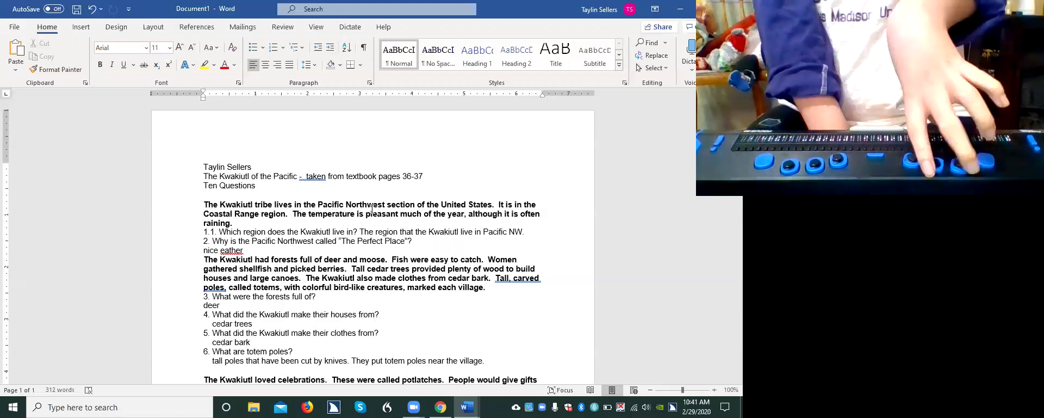
pyautogui.write(',')
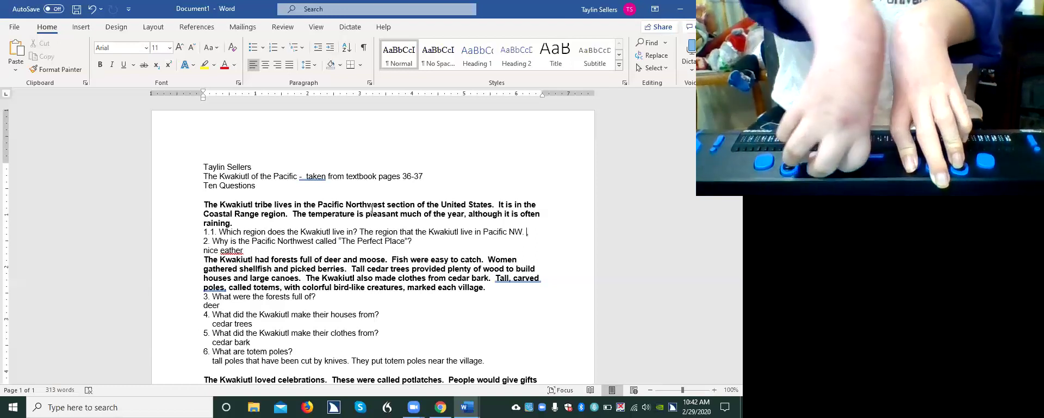
pyautogui.press('BackSpace')
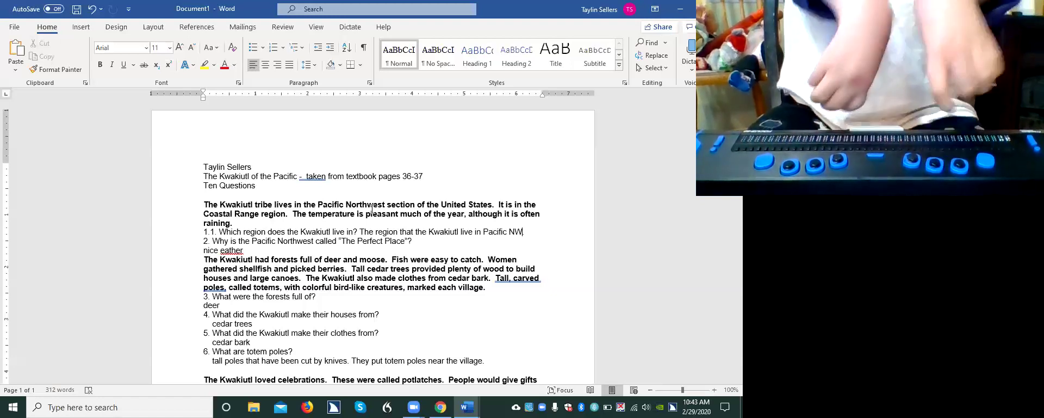
pyautogui.write('.')
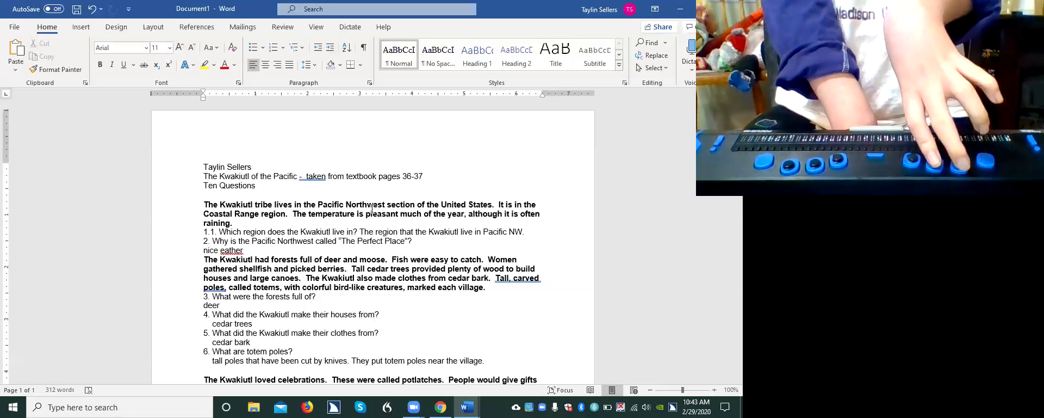
pyautogui.hotkey('ctrl', 'Left')
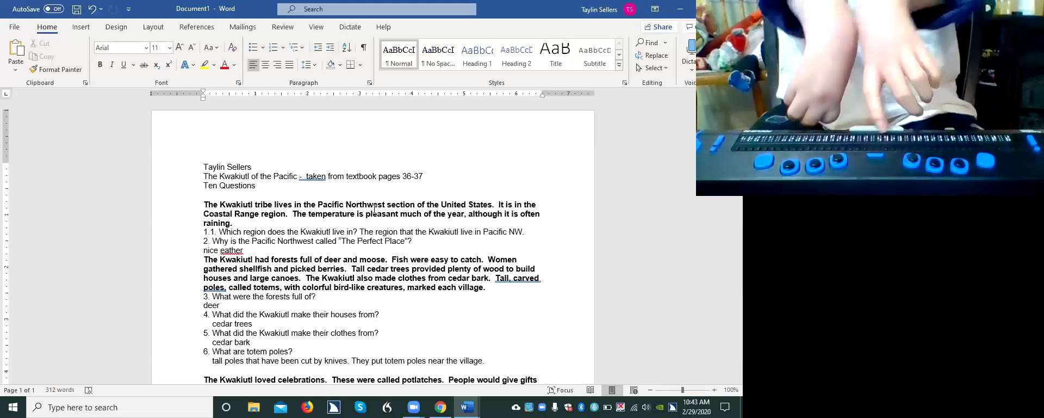
pyautogui.write('theis')
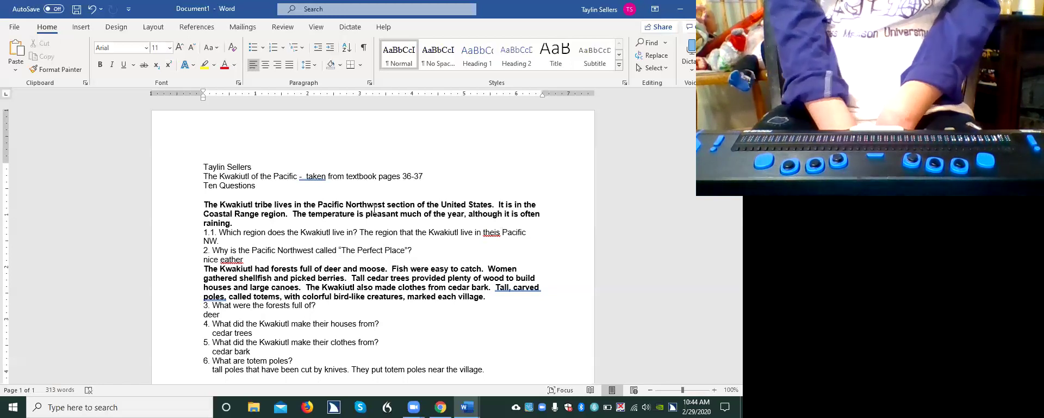
pyautogui.hotkey('ctrl', 'z')
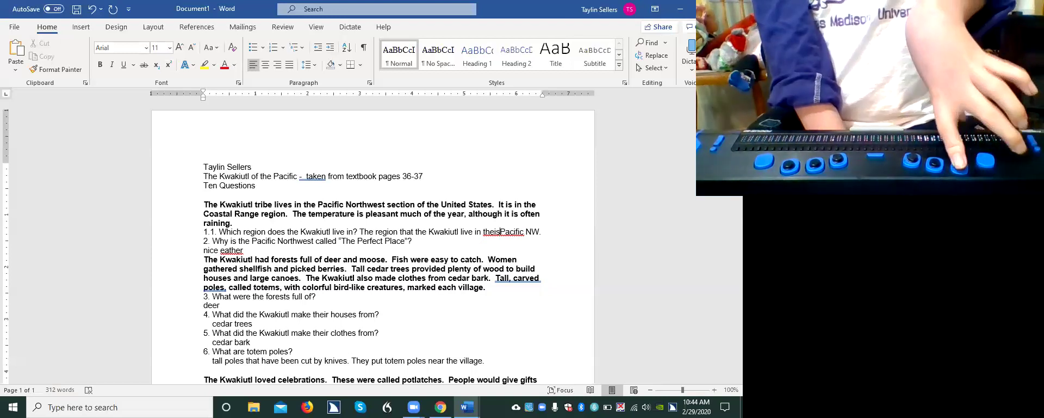
pyautogui.press('BackSpace')
pyautogui.press('BackSpace')
pyautogui.press('BackSpace')
pyautogui.press('BackSpace')
pyautogui.press('BackSpace')
pyautogui.press('BackSpace')
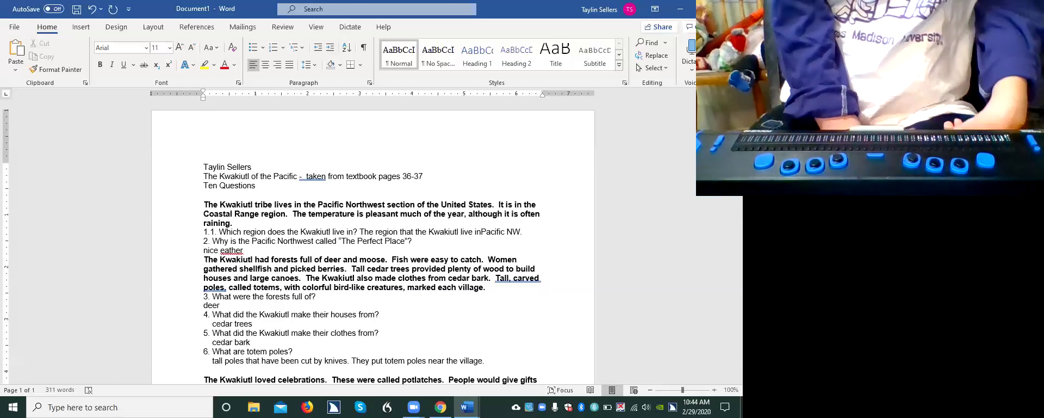
pyautogui.press('BackSpace')
pyautogui.press('BackSpace')
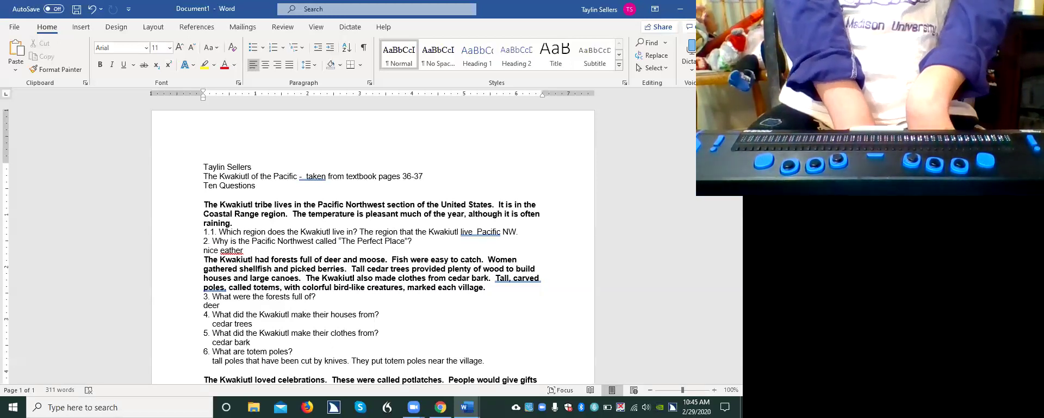
# Insert "in is the" before "Pacific NW" in the question 1 answer sentence
pyautogui.write('in')
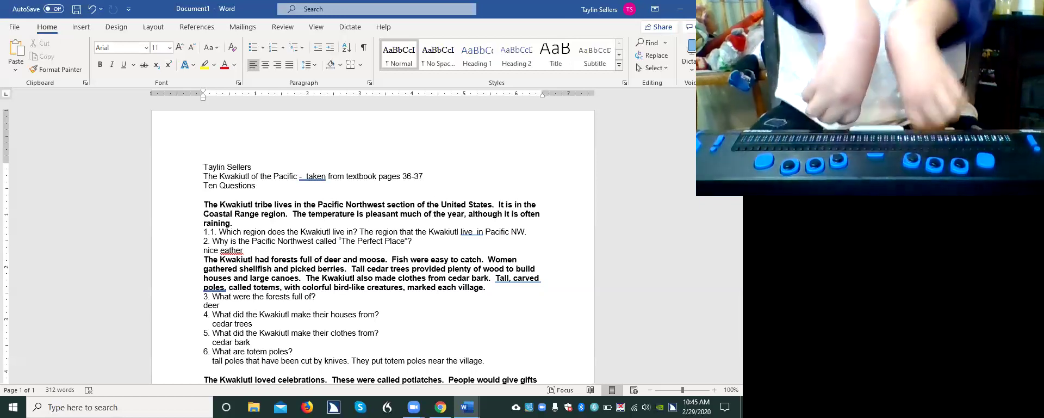
pyautogui.write('is')
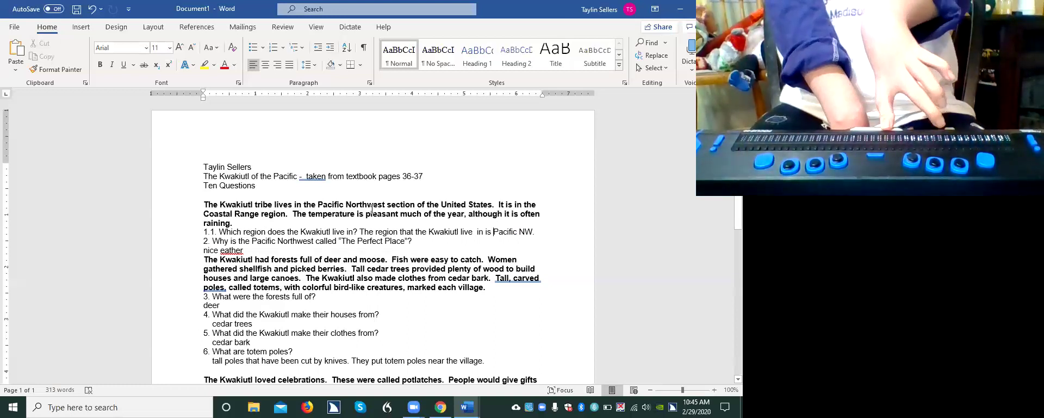
pyautogui.write('the')
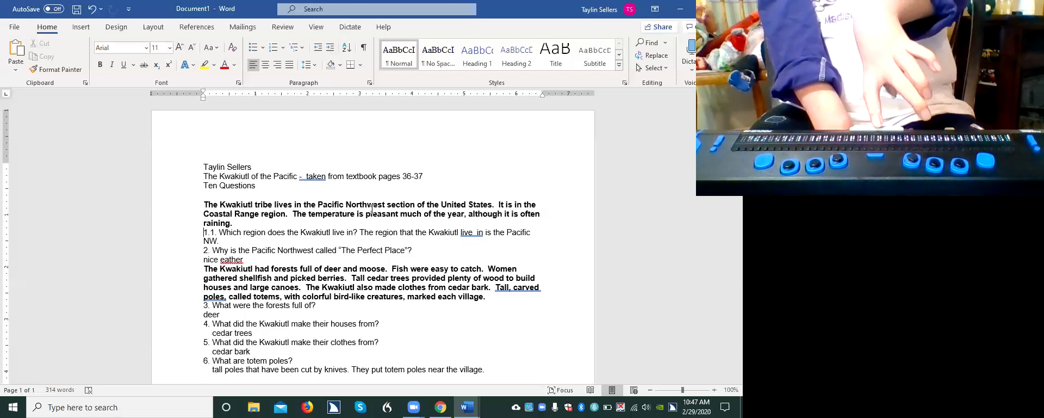
pyautogui.write('Œ')
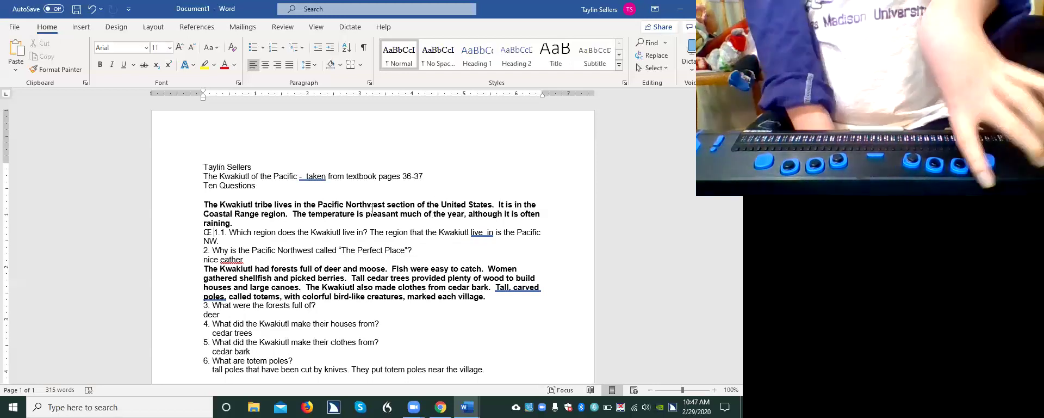
pyautogui.press('BackSpace')
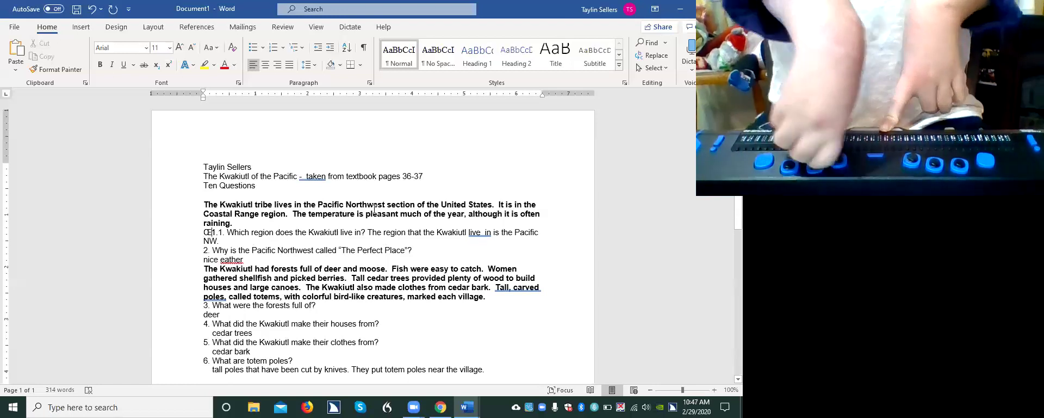
pyautogui.press('BackSpace')
pyautogui.write('O')
pyautogui.hotkey('ctrl', 'Right')
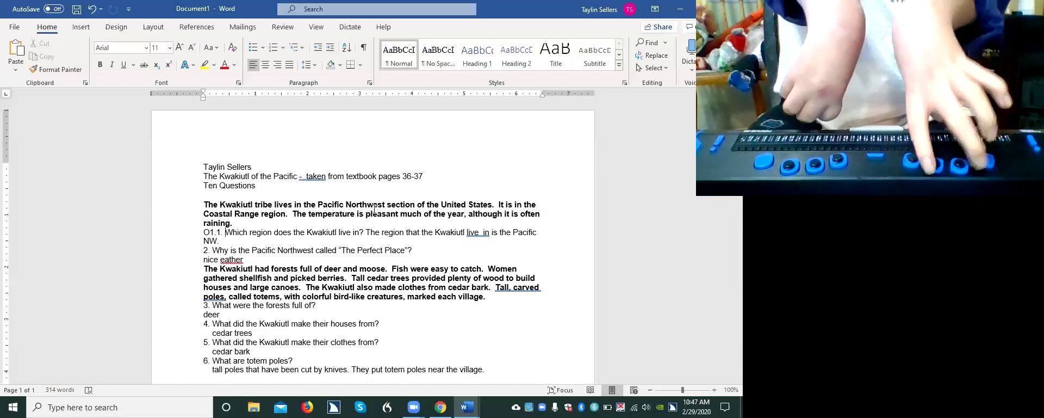
pyautogui.write(',')
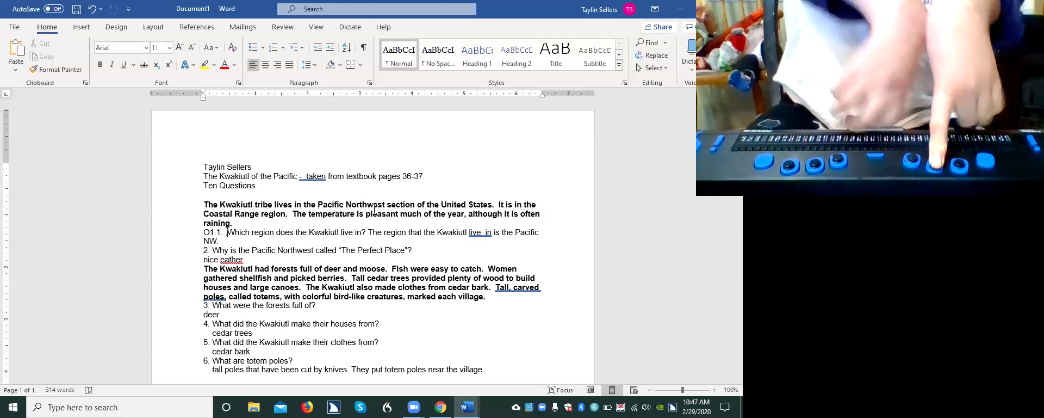
pyautogui.press('BackSpace')
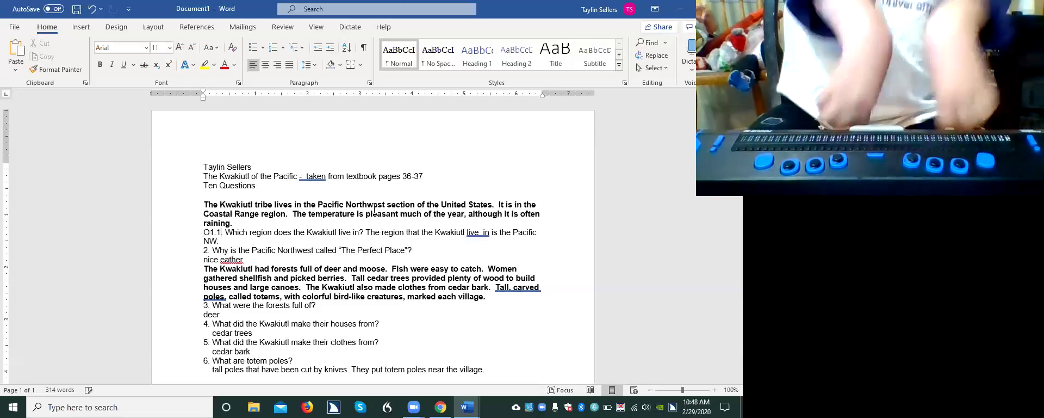
# Remove the stray "O", the duplicate "1." and the leading space so question 1 starts with a single "1."
pyautogui.press('Left')
pyautogui.press('Left')
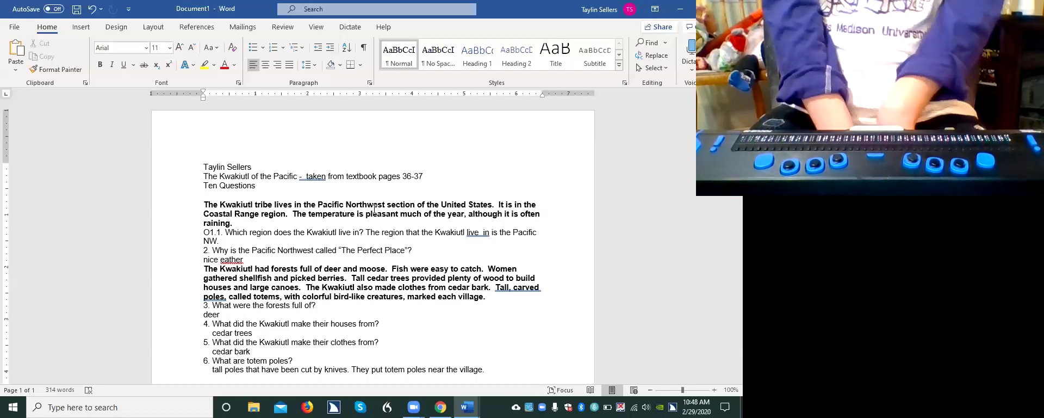
pyautogui.press('BackSpace')
pyautogui.press('BackSpace')
pyautogui.press('BackSpace')
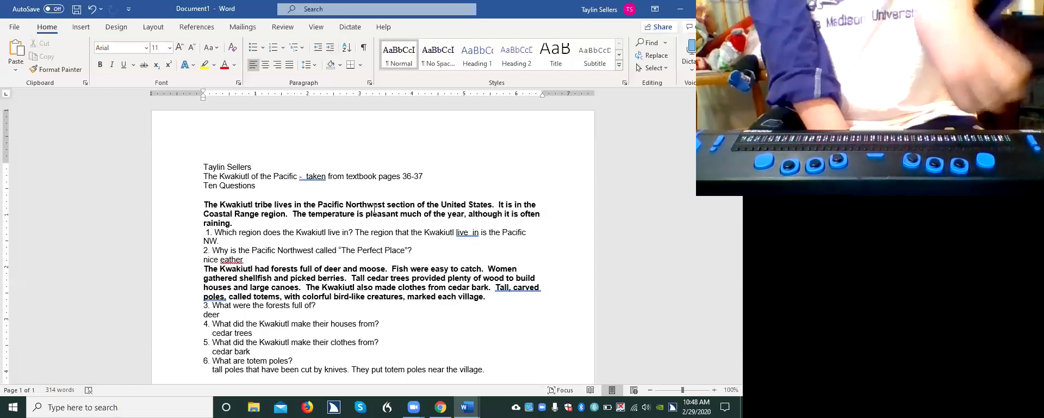
pyautogui.press('Delete')
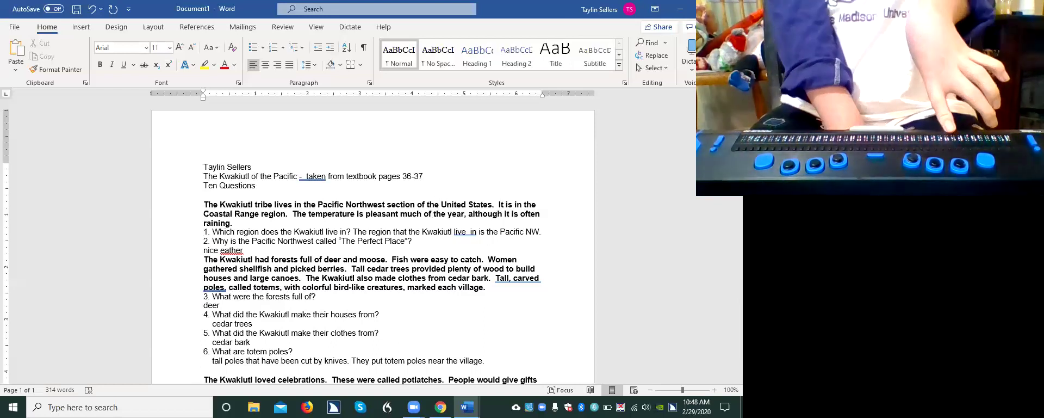
# Copy "the Pacific Northwest called "The Perfect Place"?" from question 2 and paste it at the end of that question
pyautogui.press('Up')
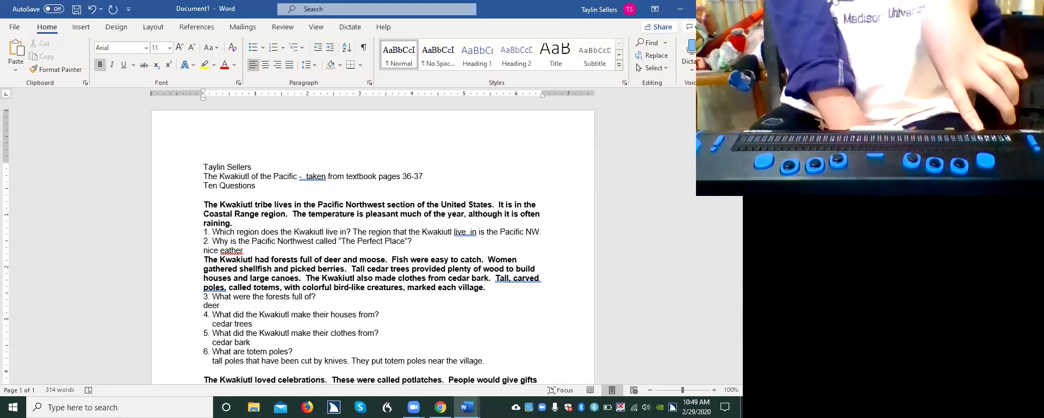
pyautogui.press('Down')
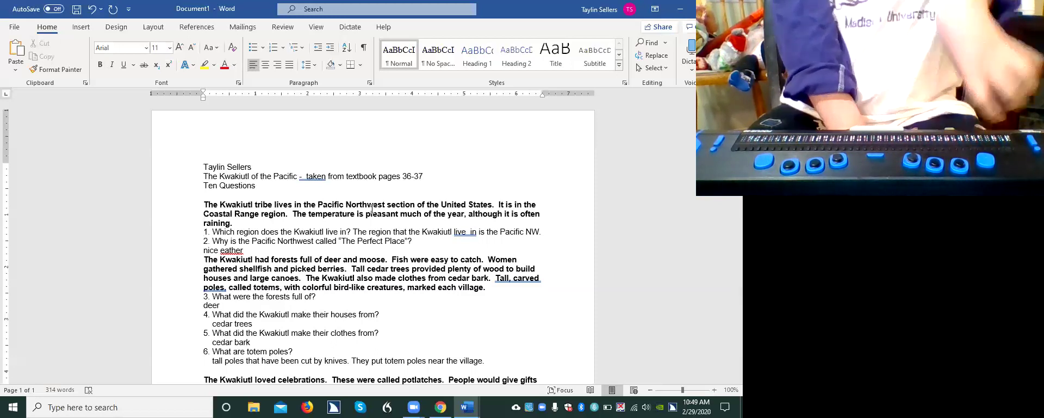
pyautogui.press('Down')
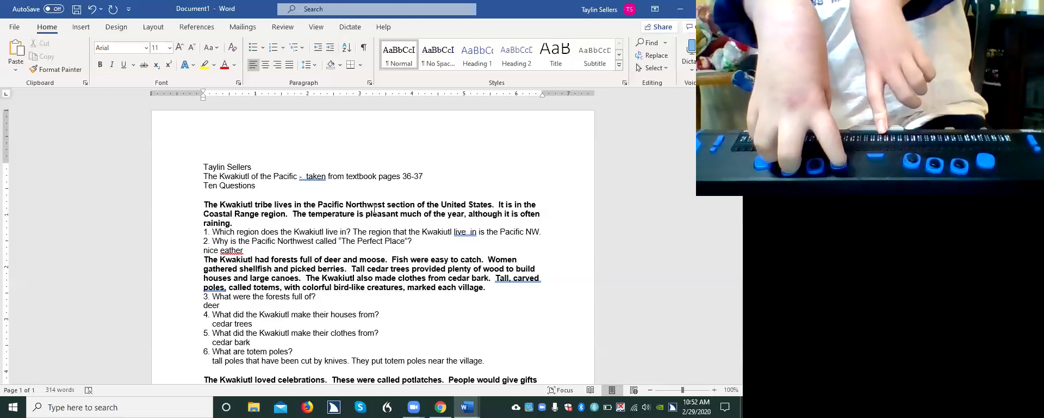
pyautogui.hotkey('shift', 'End')
pyautogui.hotkey('ctrl', 'c')
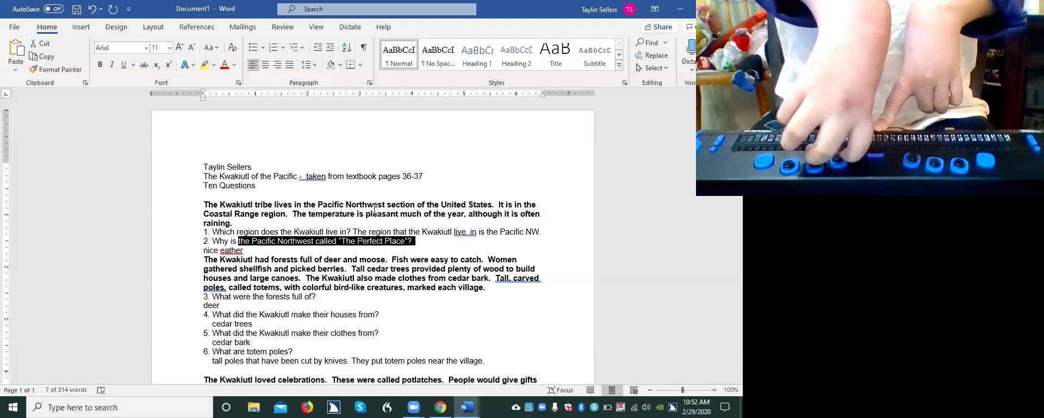
pyautogui.press('Right')
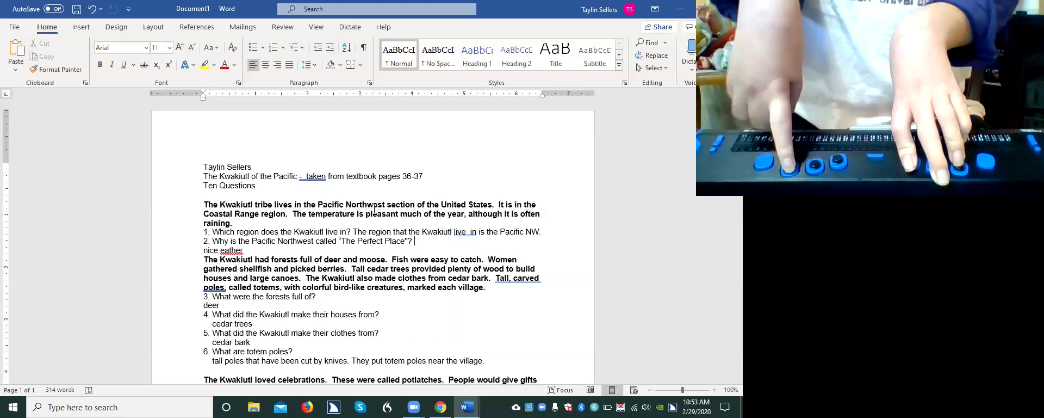
pyautogui.hotkey('ctrl', 'v')
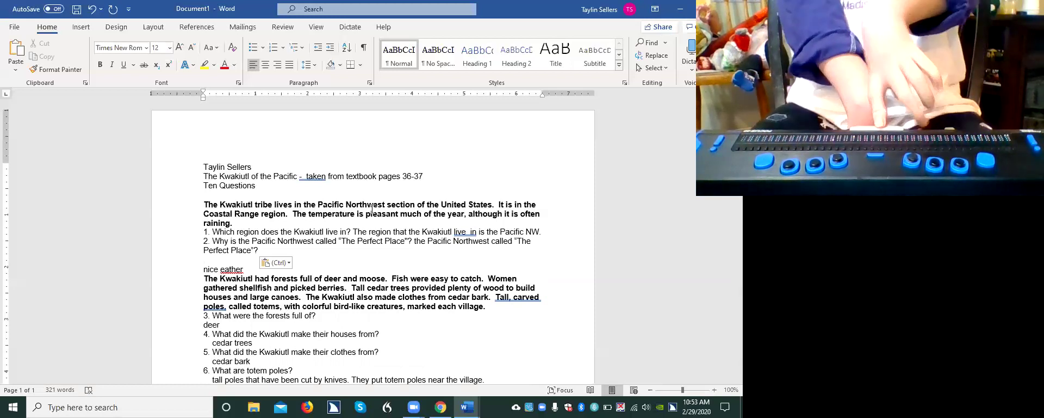
pyautogui.press('Escape')
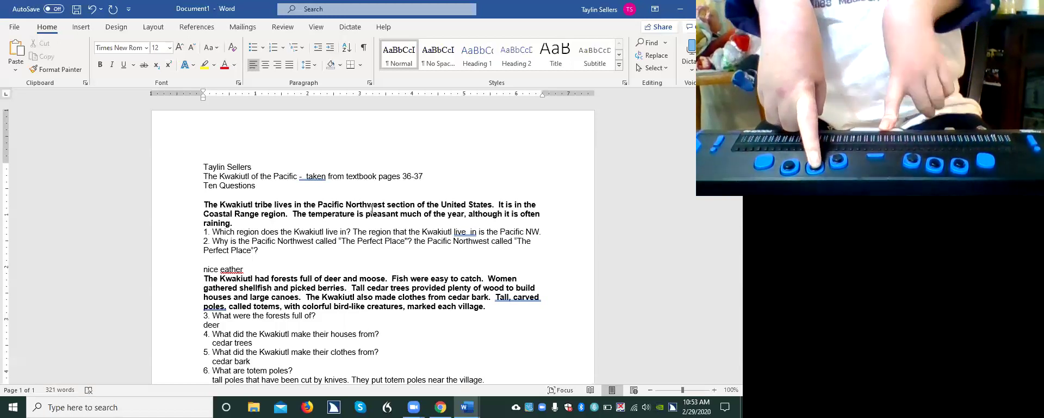
# Put the pasted question 2 text on its own line directly below the question
pyautogui.press('Down')
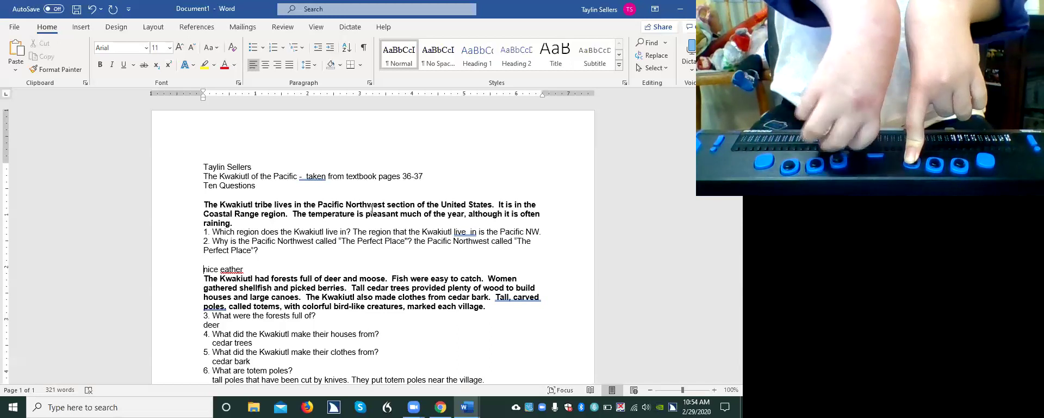
pyautogui.press('Up')
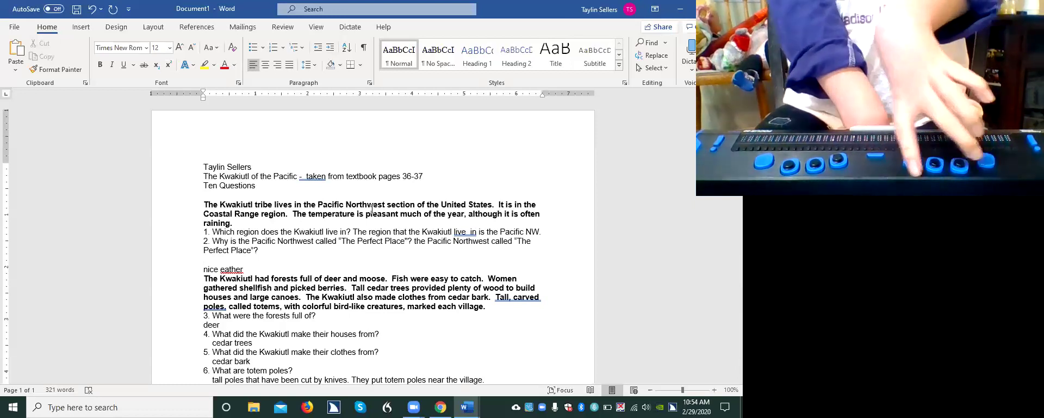
pyautogui.press('Down')
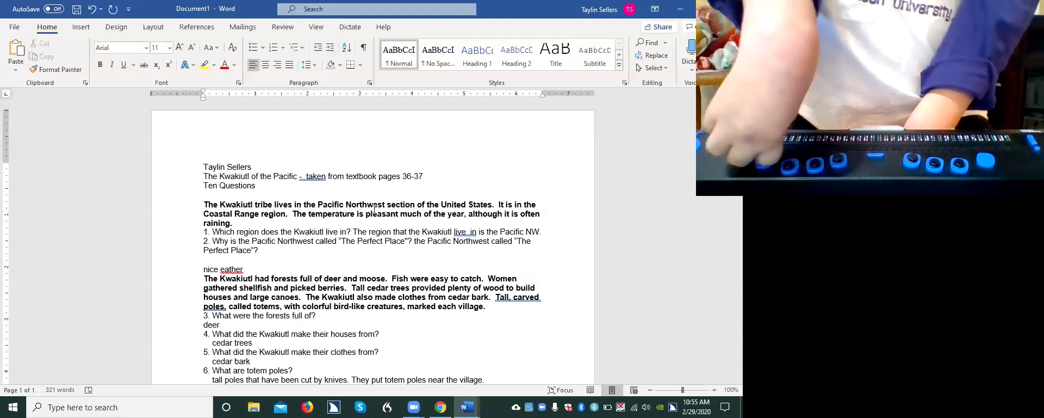
pyautogui.press('Return')
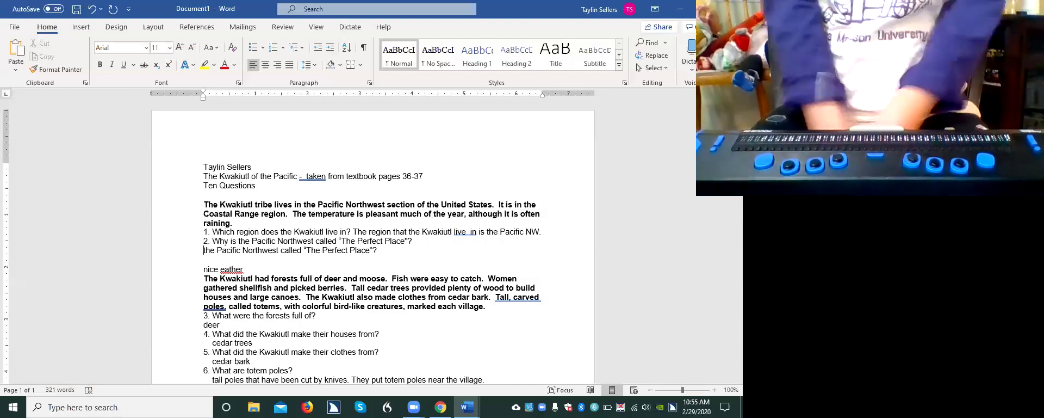
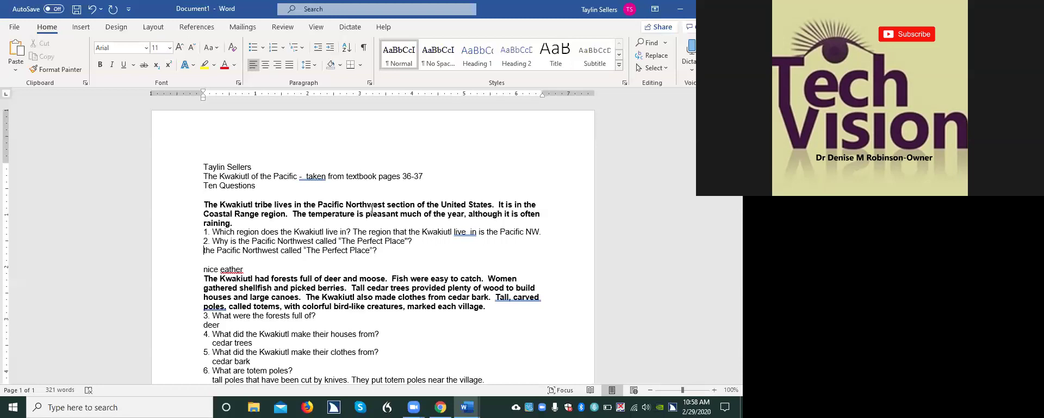
# Capitalize "The" at the start of the pasted line and insert "is" before "called"
pyautogui.hotkey('ctrl', 'Right')
pyautogui.hotkey('ctrl', 'Right')
pyautogui.hotkey('ctrl', 'Right')
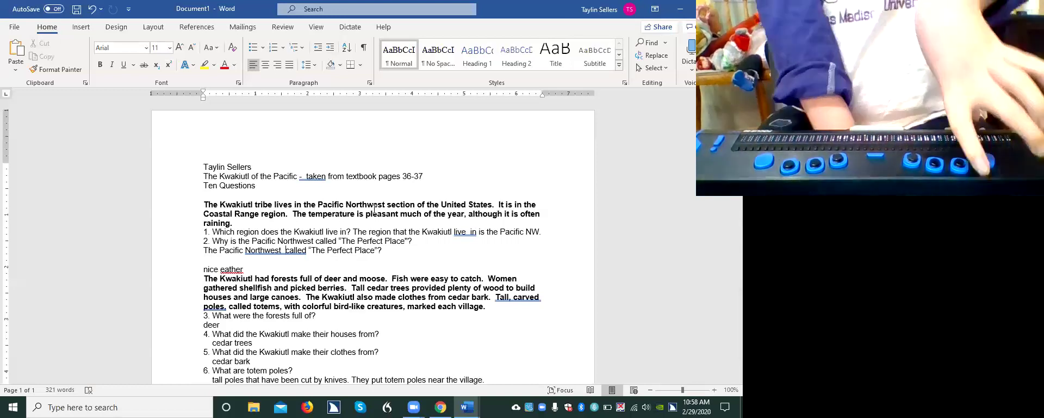
pyautogui.hotkey('ctrl', 'z')
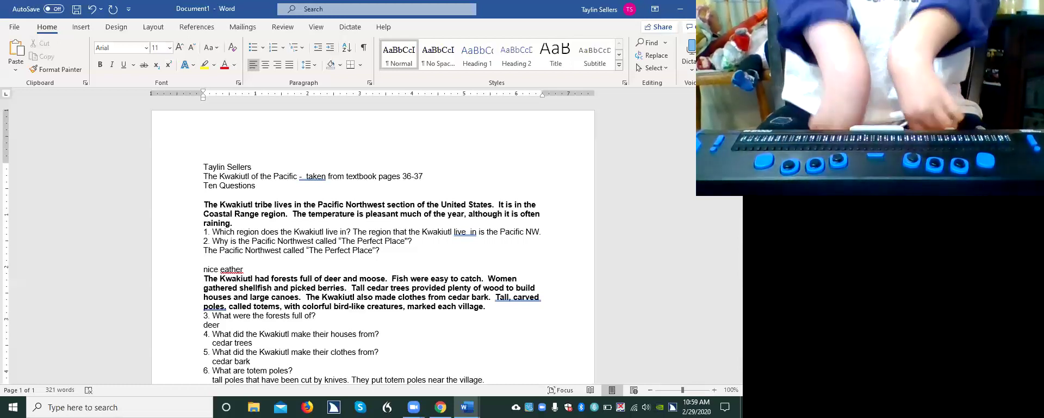
pyautogui.write('is')
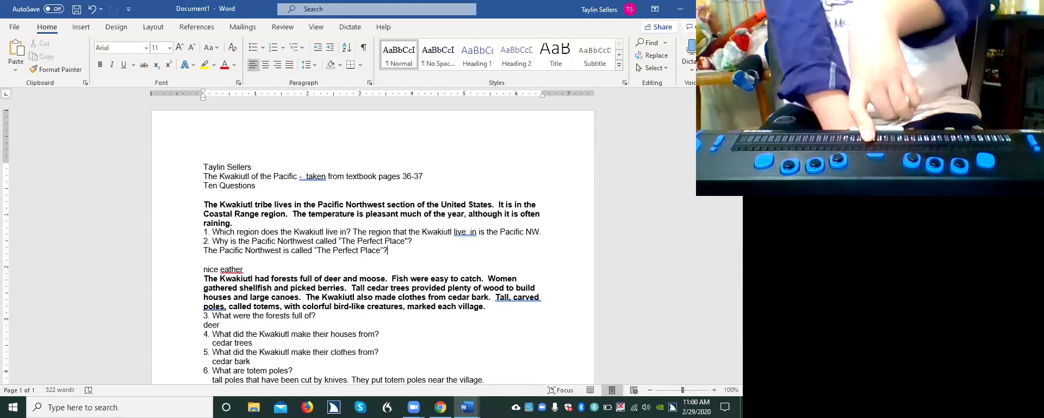
# Replace the question mark ending the question 2 answer line with "because it has"
pyautogui.press('BackSpace')
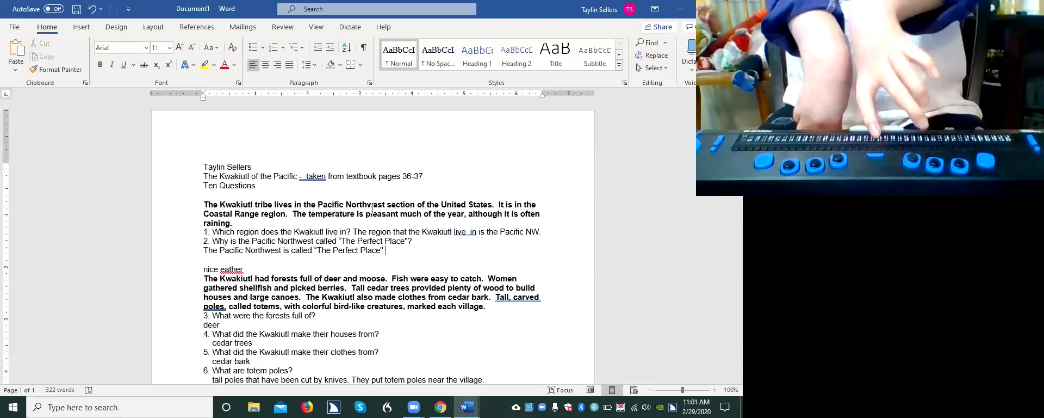
pyautogui.write('because')
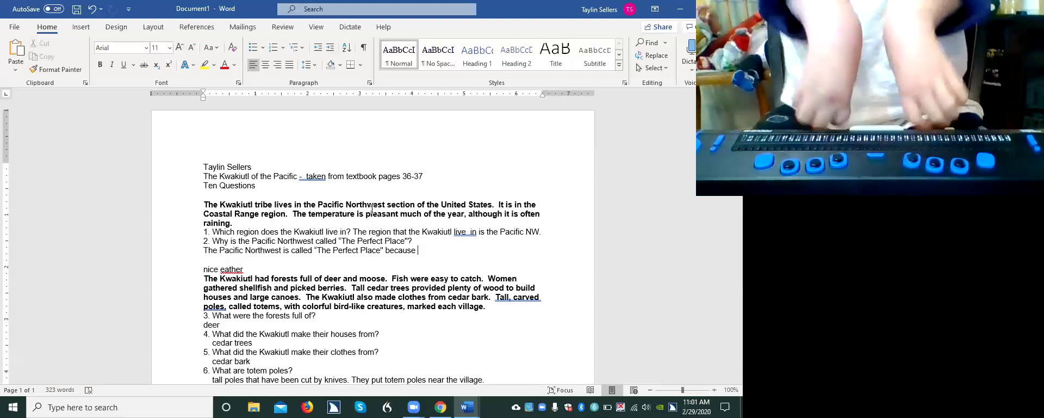
pyautogui.write('it')
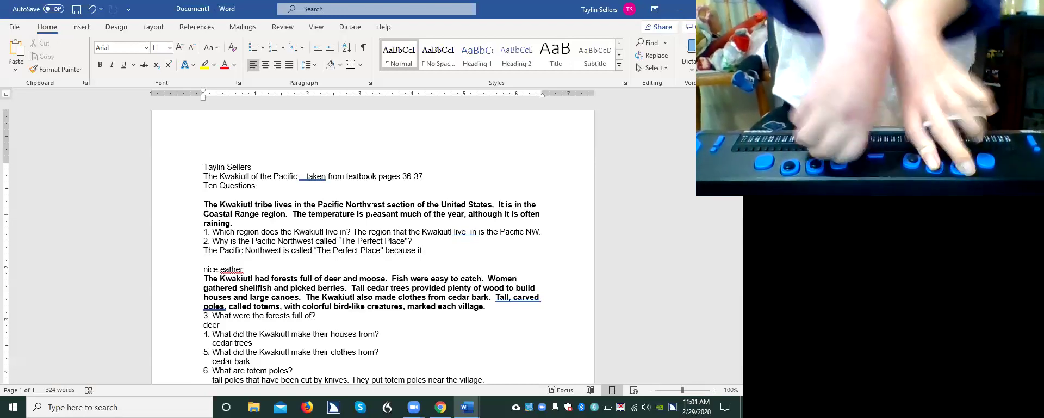
pyautogui.write('has')
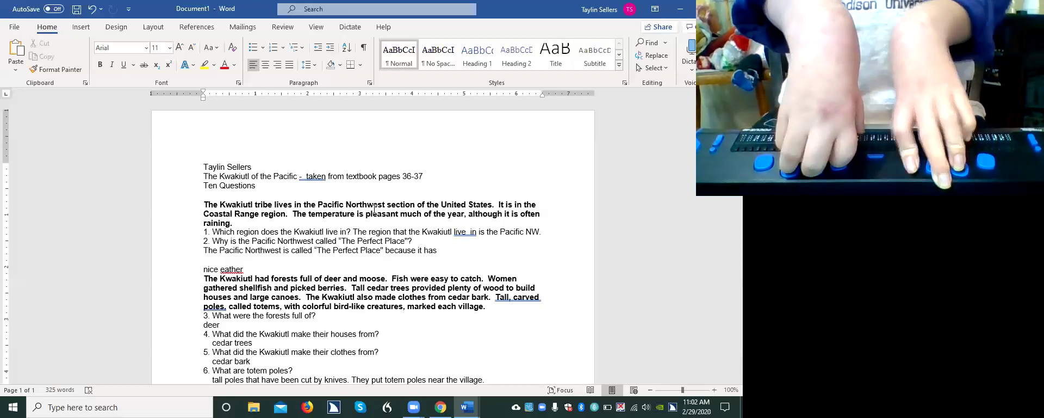
# Remove the blank line below the question 2 answer and join "nice eather" onto the end of the sentence
pyautogui.hotkey('ctrl', 'z')
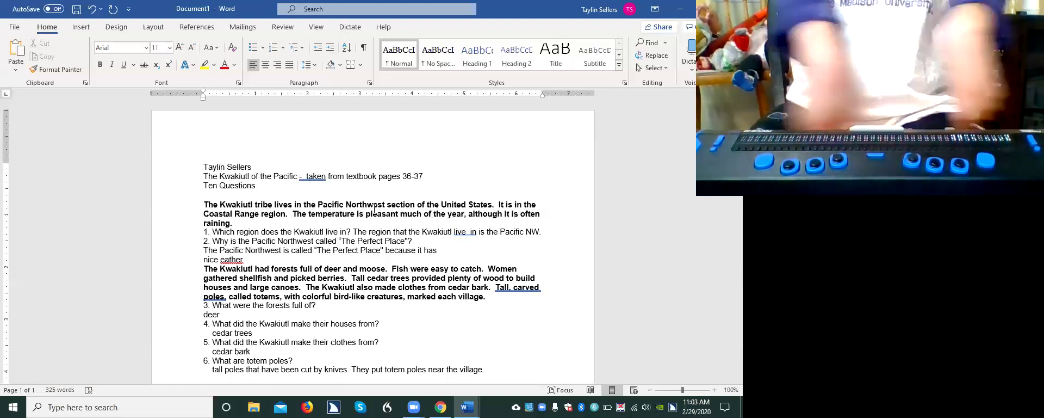
pyautogui.press('Home')
pyautogui.press('BackSpace')
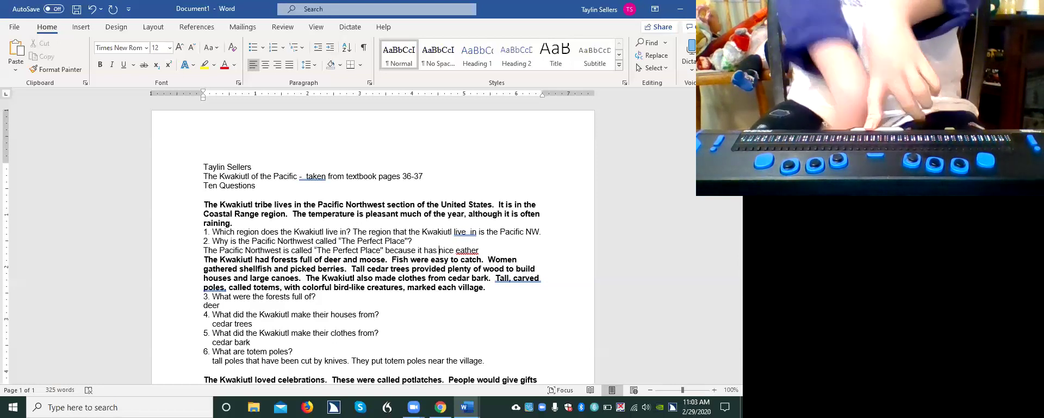
# Correct "eather" to "weather" in the question 2 answer and end the sentence with a period
pyautogui.hotkey('ctrl', 'Right')
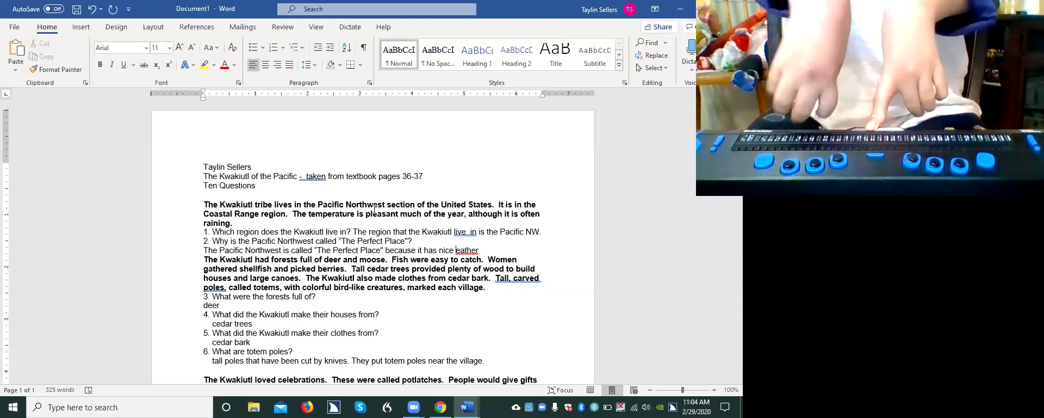
pyautogui.write('w')
pyautogui.press('End')
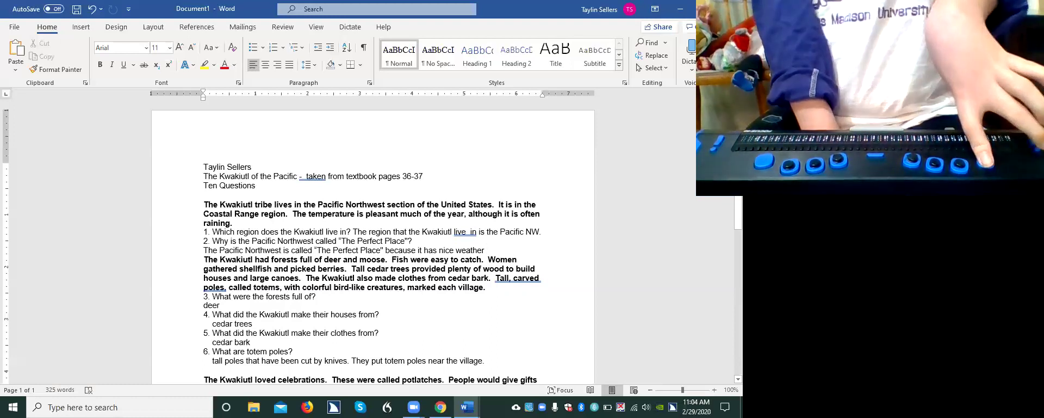
pyautogui.press('BackSpace')
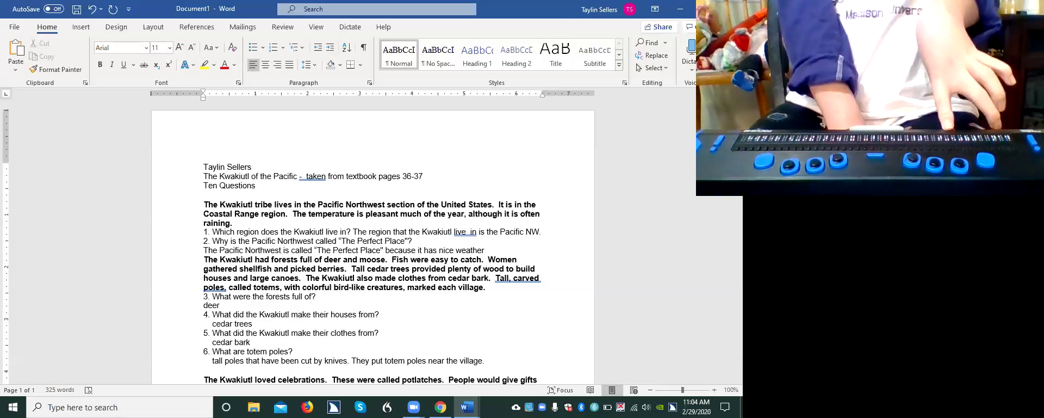
pyautogui.write('.')
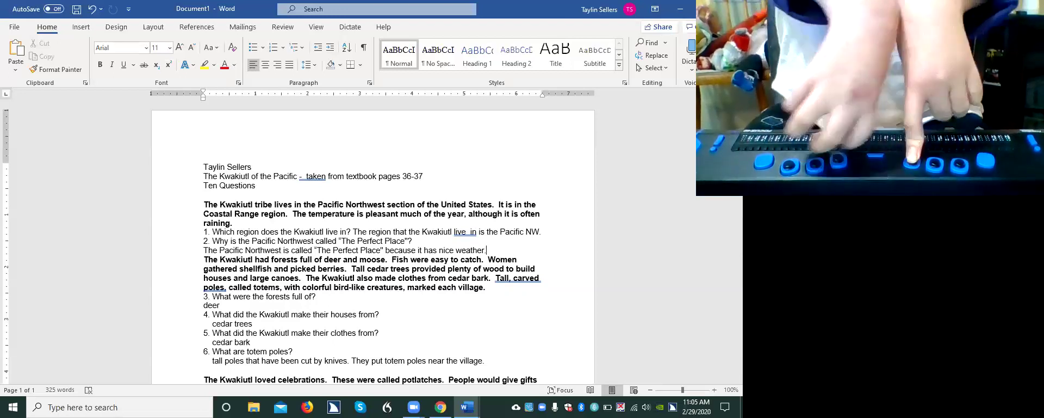
# Copy "The Kwakiutl" from the title line near the start of the document
pyautogui.hotkey('ctrl', 's')
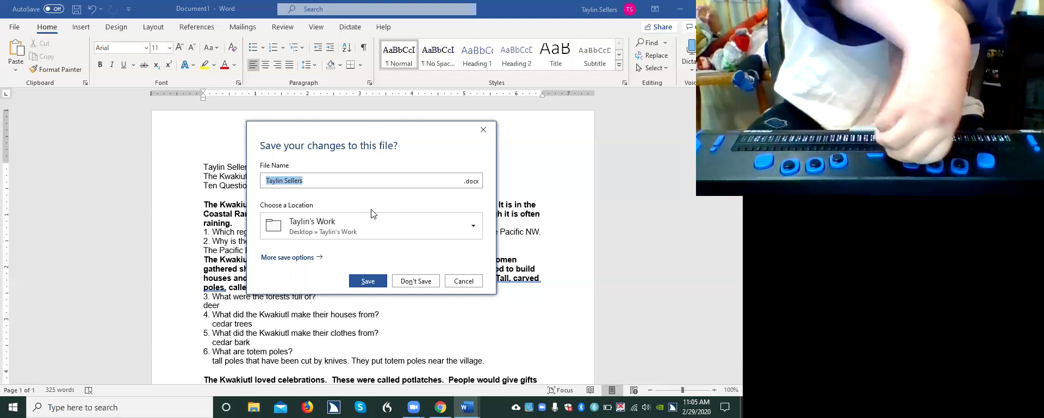
pyautogui.press('Escape')
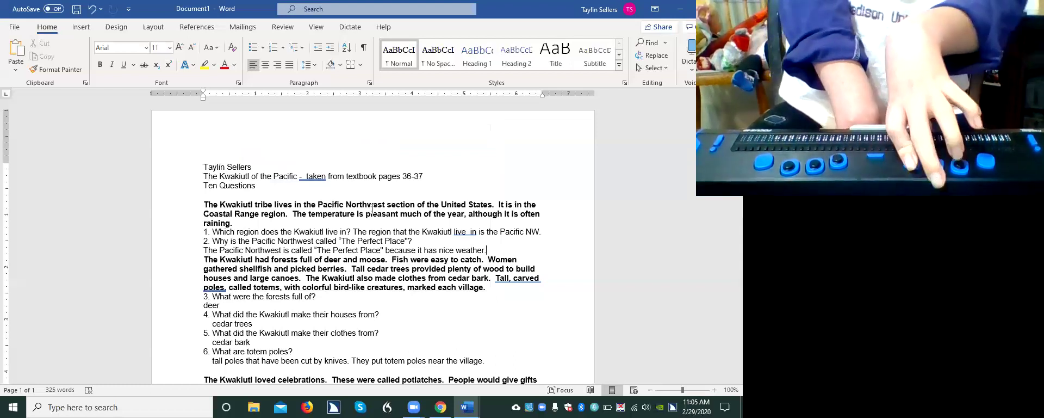
pyautogui.hotkey('ctrl', 'Home')
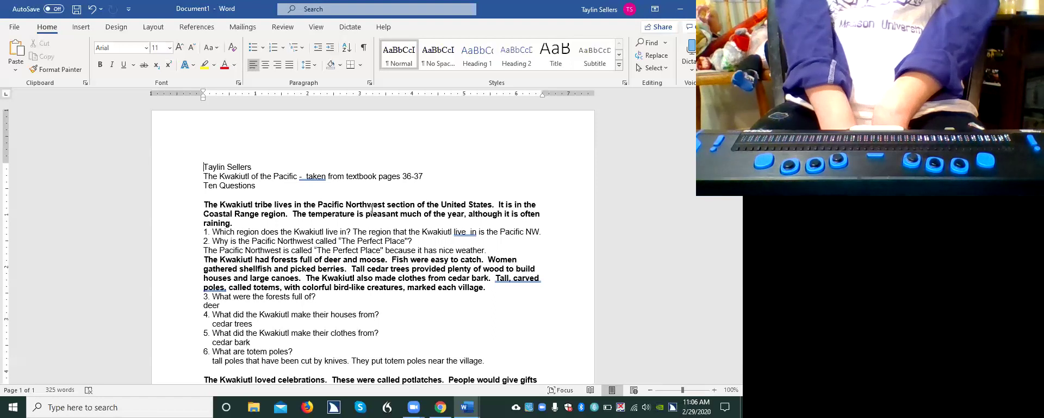
pyautogui.press('Down')
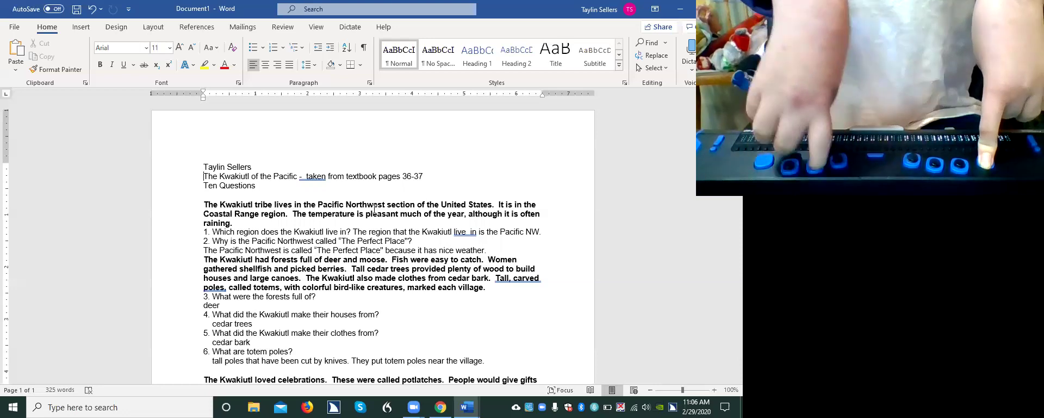
pyautogui.hotkey('ctrl', 'shift', 'Right')
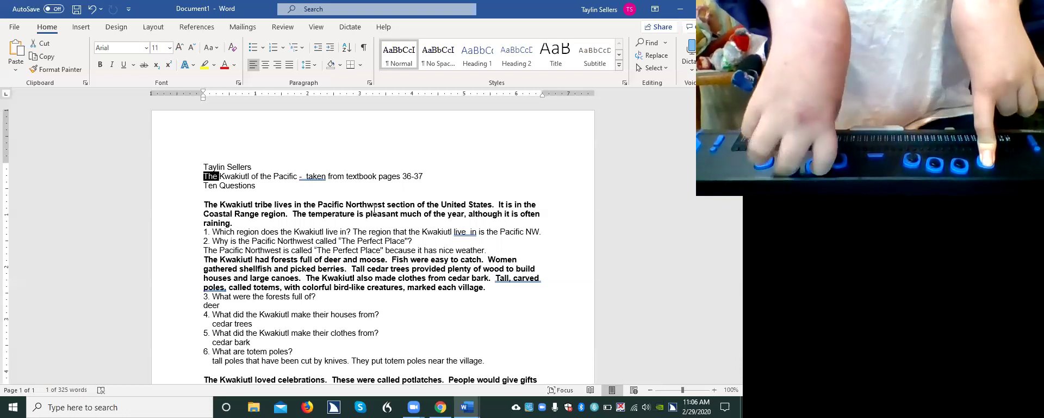
pyautogui.hotkey('ctrl', 'shift', 'Right')
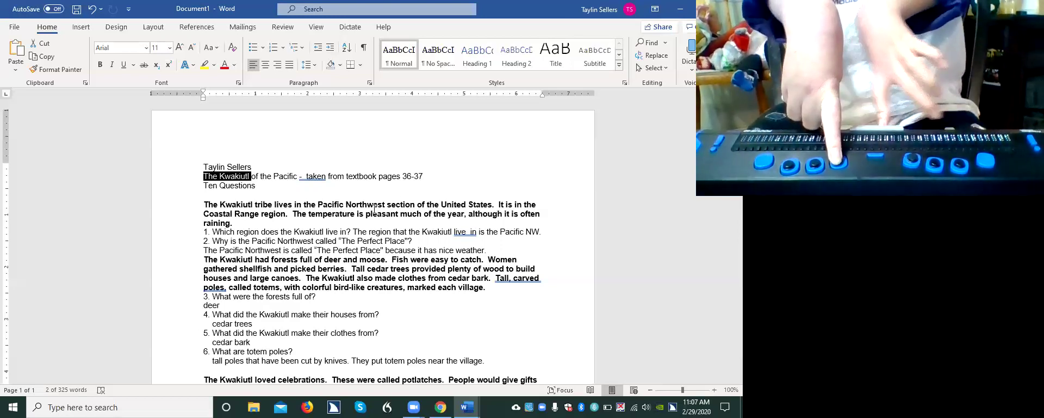
pyautogui.hotkey('ctrl', 'c')
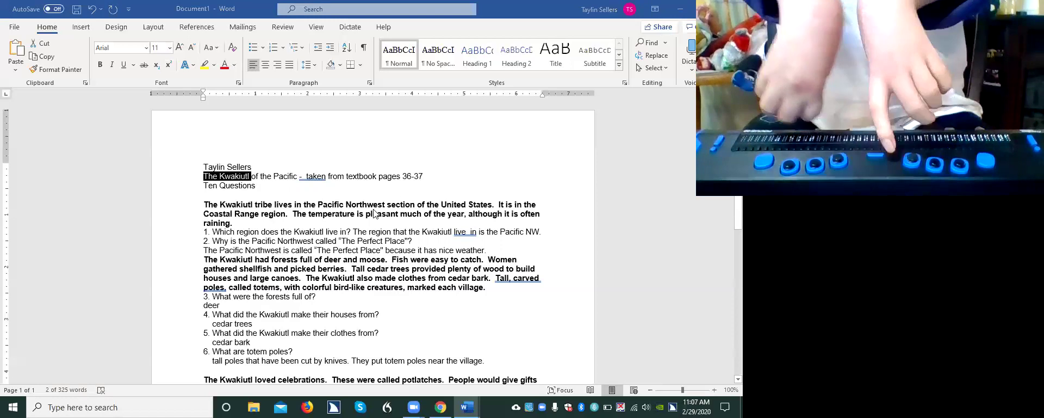
# Close the Kwakiutl document and save it under the file name "The Kwakiutl"
pyautogui.hotkey('alt', 'F4')
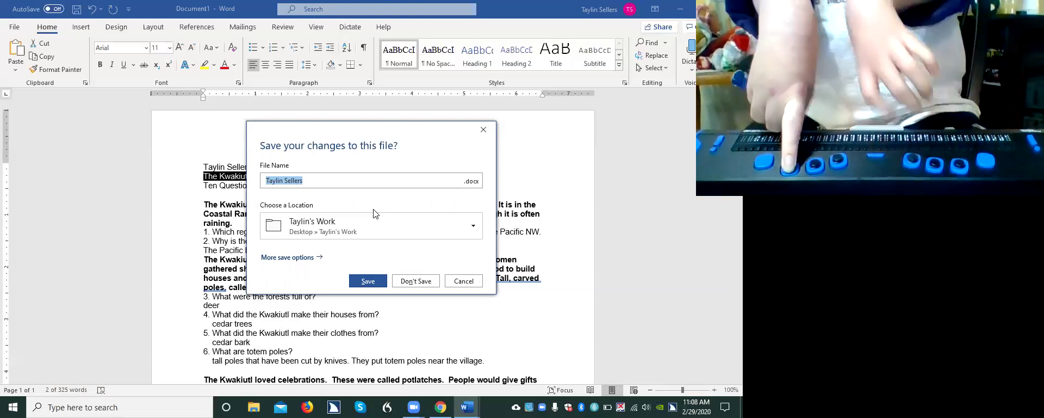
pyautogui.write('The Kwakiutl')
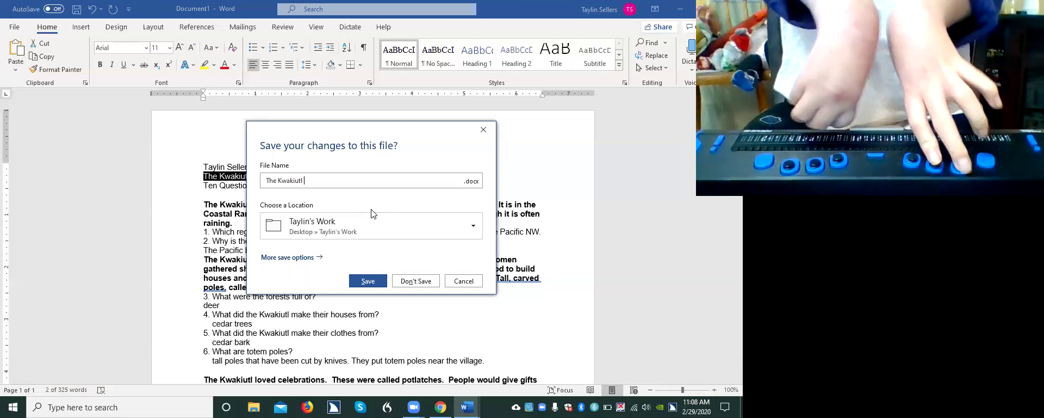
pyautogui.press('Return')
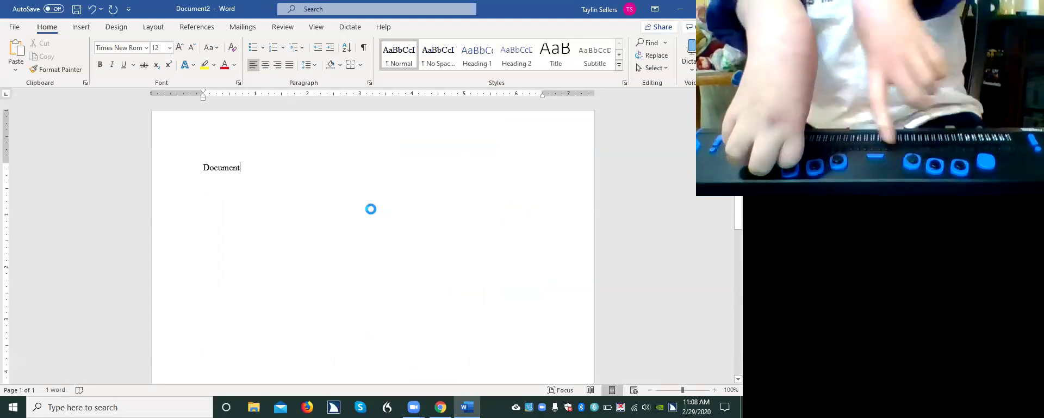
# Close the other open document containing only the word "Document", saving it under the suggested file name
pyautogui.press('End')
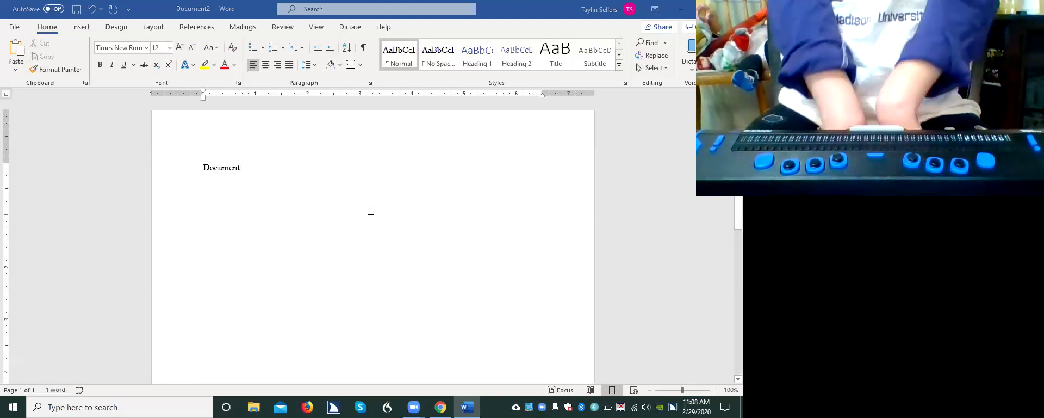
pyautogui.hotkey('alt', 'F4')
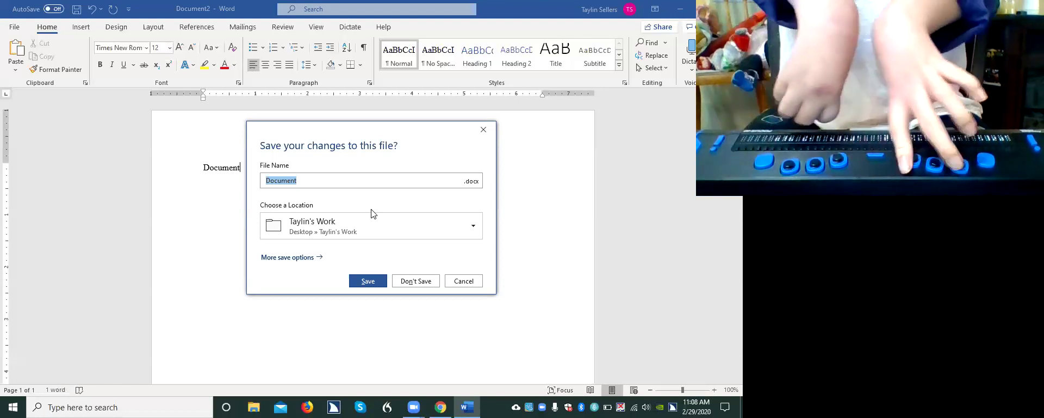
pyautogui.press('Return')
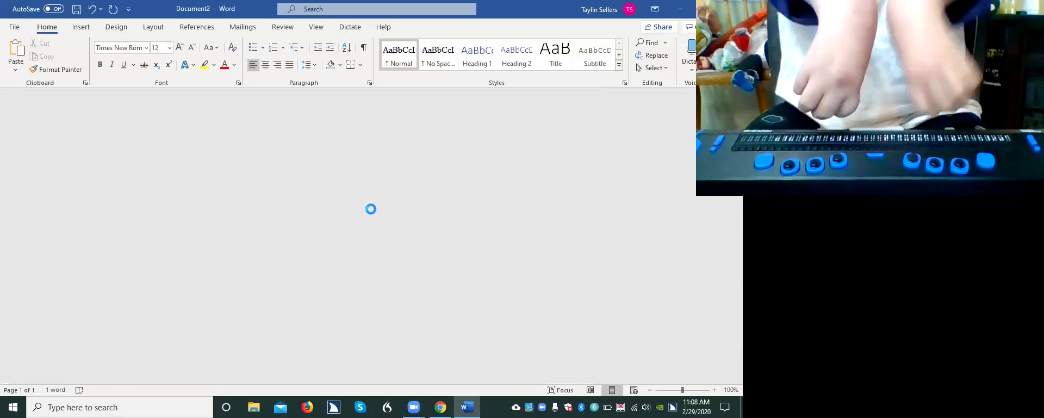